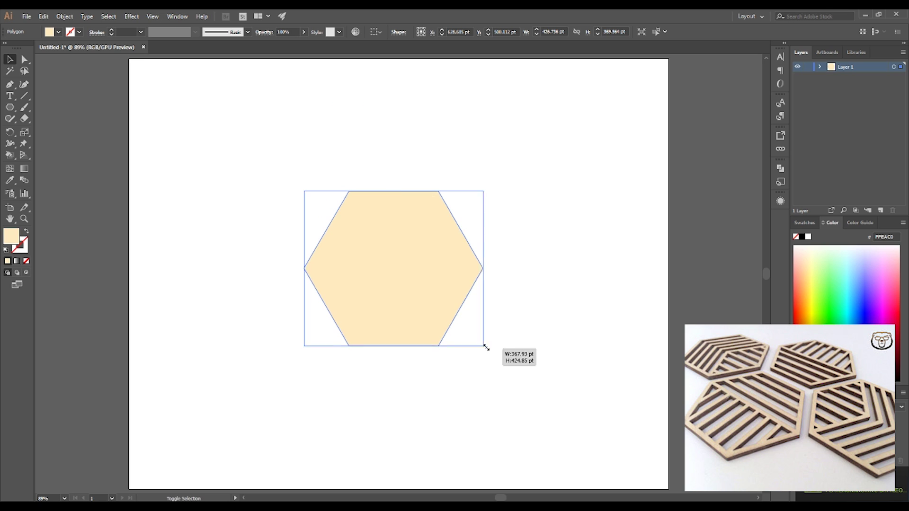
Enlarge the cream hexagon to about 890 × 770 pt and place it near the middle of the artboard
left_click_drag(493, 325, 433, 282)
left_click_drag(537, 275, 579, 274)
left_click(617, 273)
left_click(472, 255)
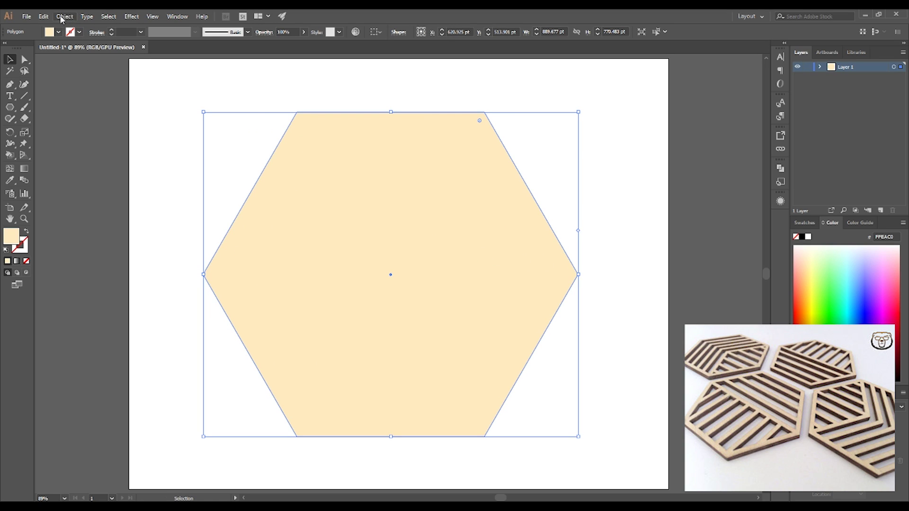
Rotate the hexagon so that corners point straight up and down, and centre it on the artboard
left_click(10, 86)
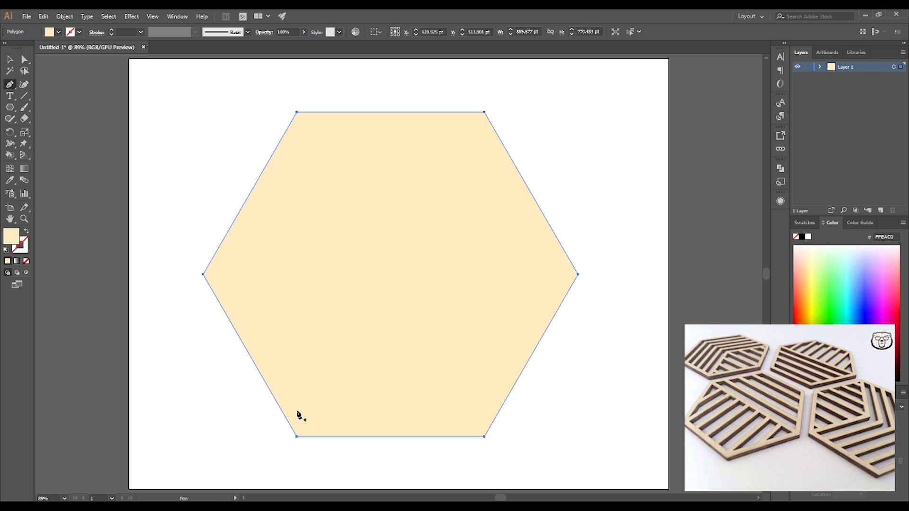
left_click(10, 59)
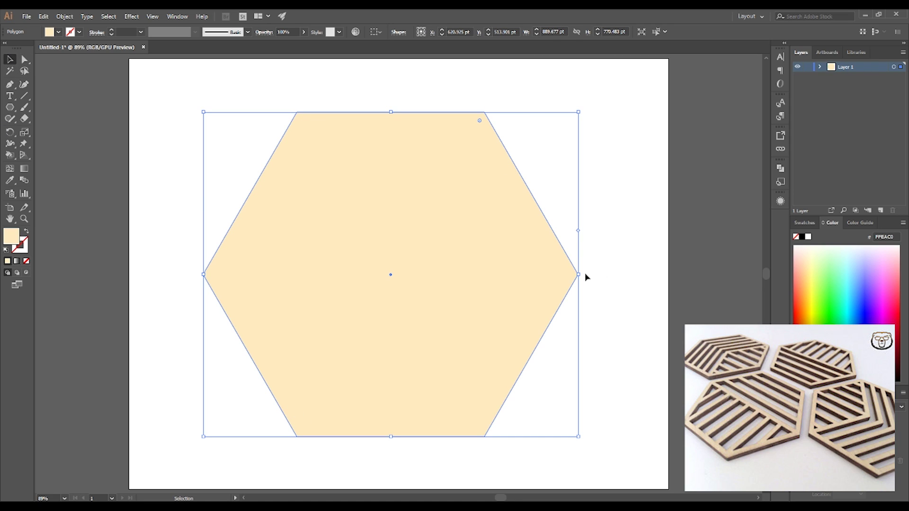
left_click_drag(583, 274, 523, 349)
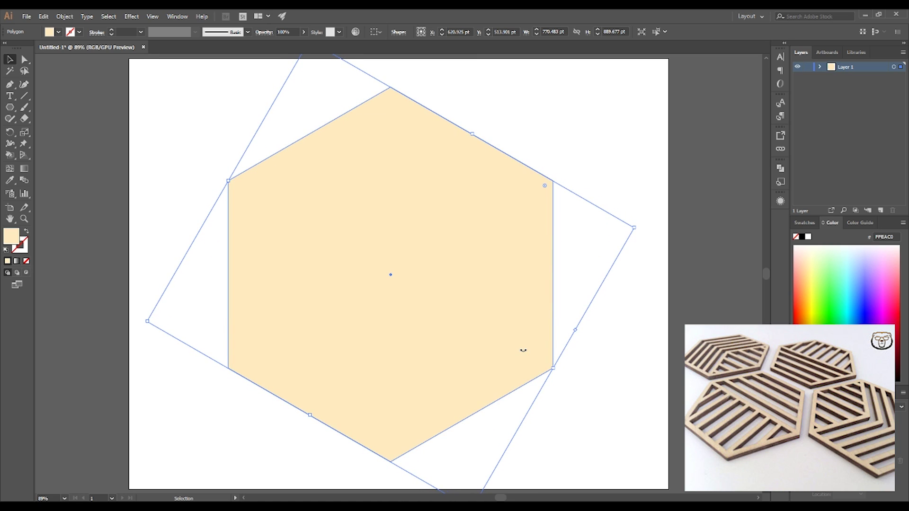
left_click(141, 115)
left_click_drag(358, 273, 366, 258)
left_click(186, 177)
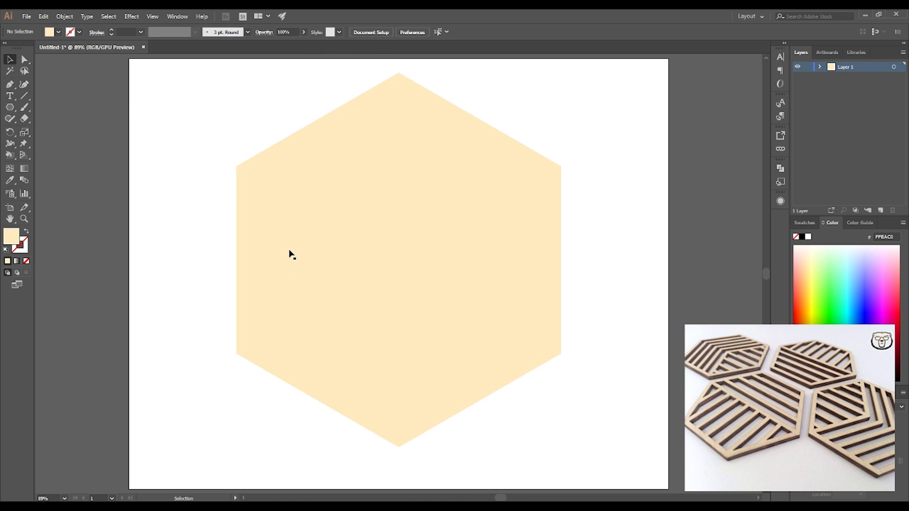
Draw a closed V-shaped band about 696 × 244 pt with the Pen tool, parallel to the hexagon's two lower edges
left_click(10, 86)
left_click(250, 328)
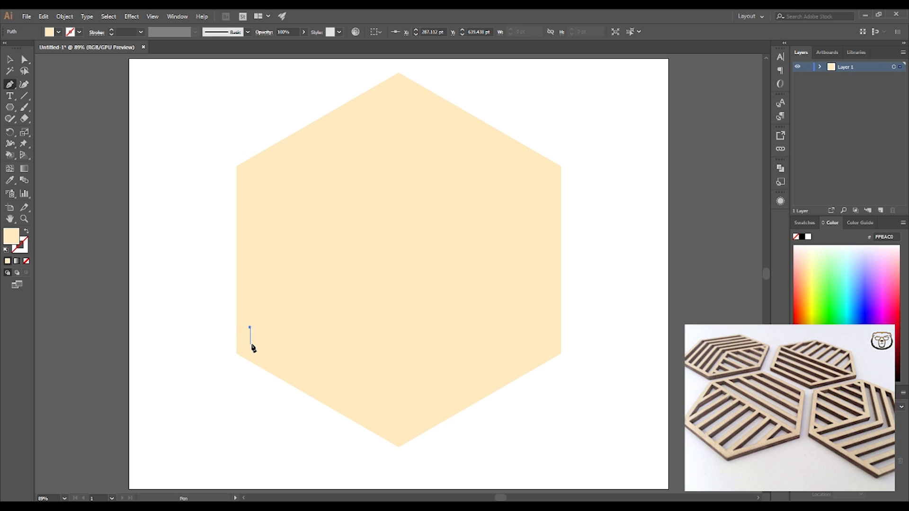
left_click(250, 344)
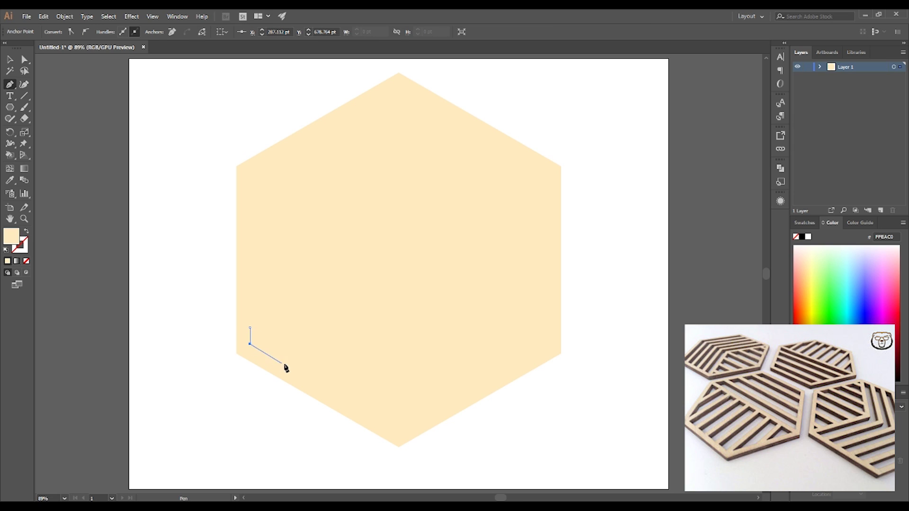
left_click(398, 429)
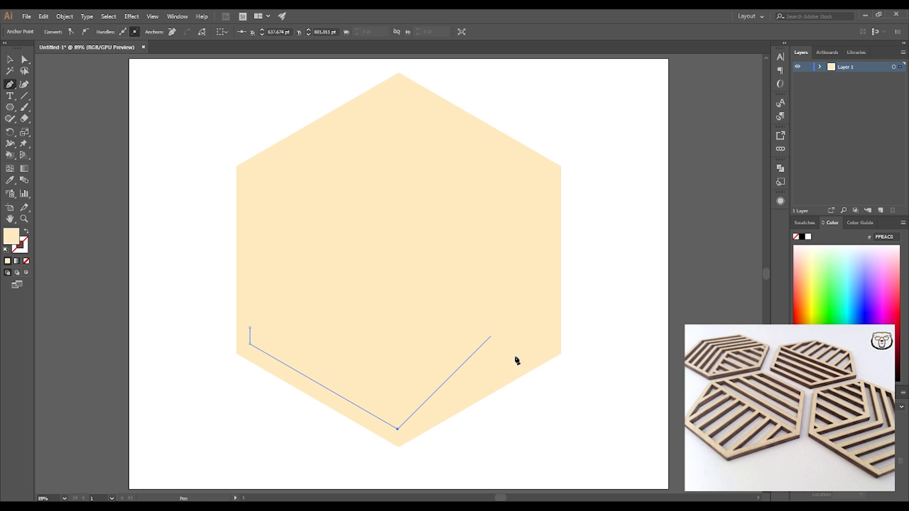
left_click(543, 346)
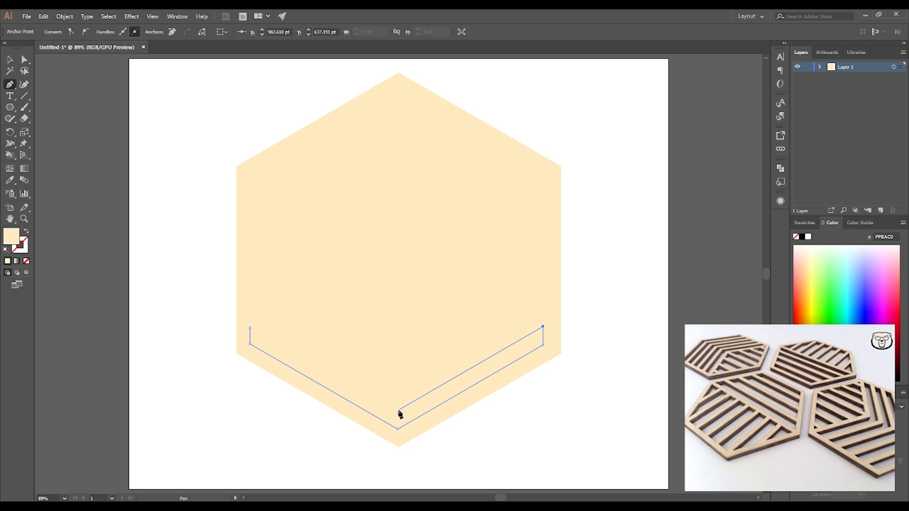
left_click(398, 410)
left_click(251, 328)
left_click(10, 59)
left_click(152, 91)
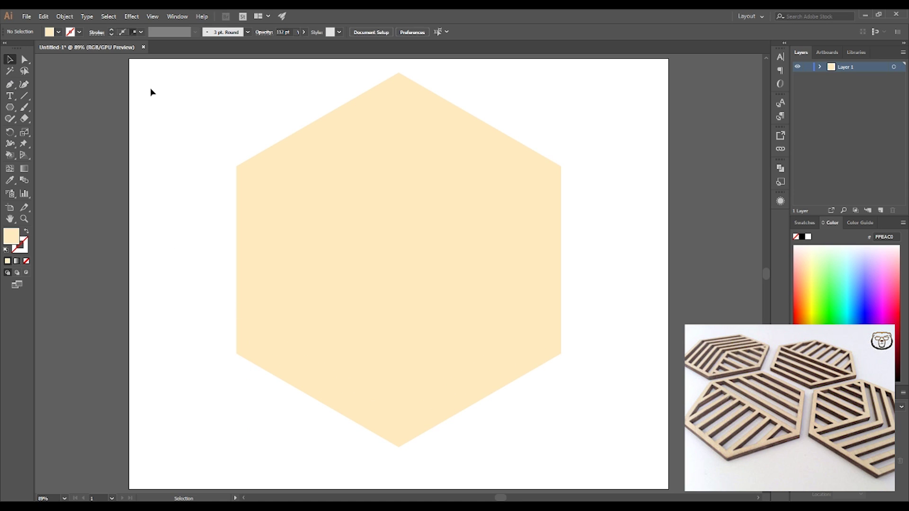
Remove the V-shaped band's fill and give it a black (000000) stroke
left_click(303, 368)
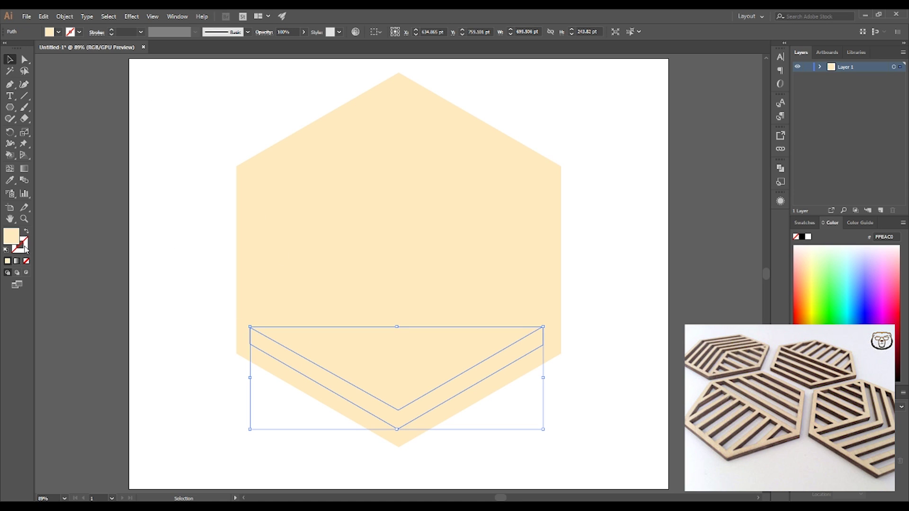
left_click(27, 231)
double_click(20, 246)
left_click(331, 316)
left_click(555, 201)
left_click(642, 264)
Enlarge the V-shaped band slightly to about 703 × 247 pt so it fits evenly inside the hexagon
scroll(448, 402, "up", 2)
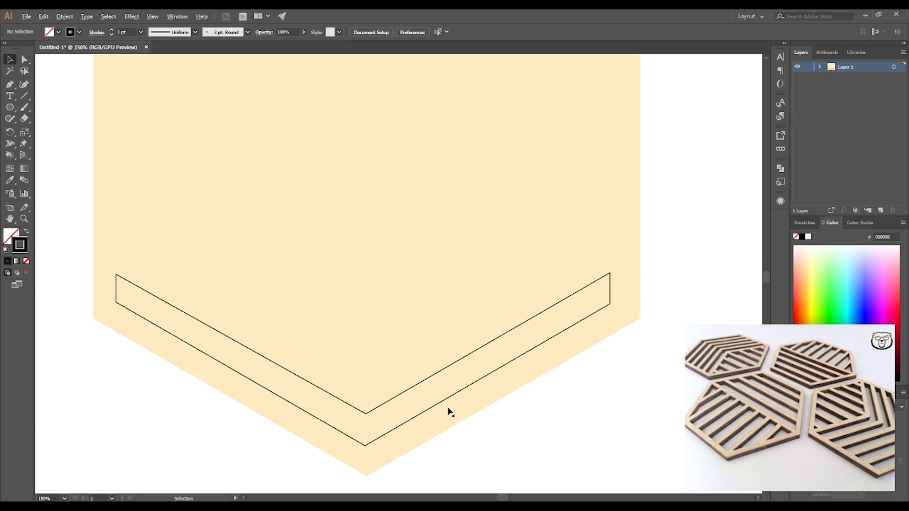
left_click(611, 307)
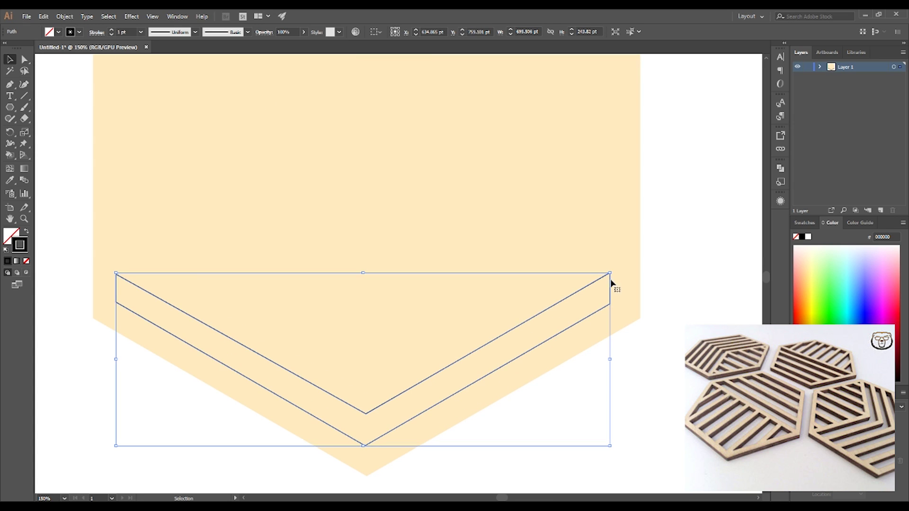
left_click_drag(616, 271, 616, 270)
left_click(674, 289)
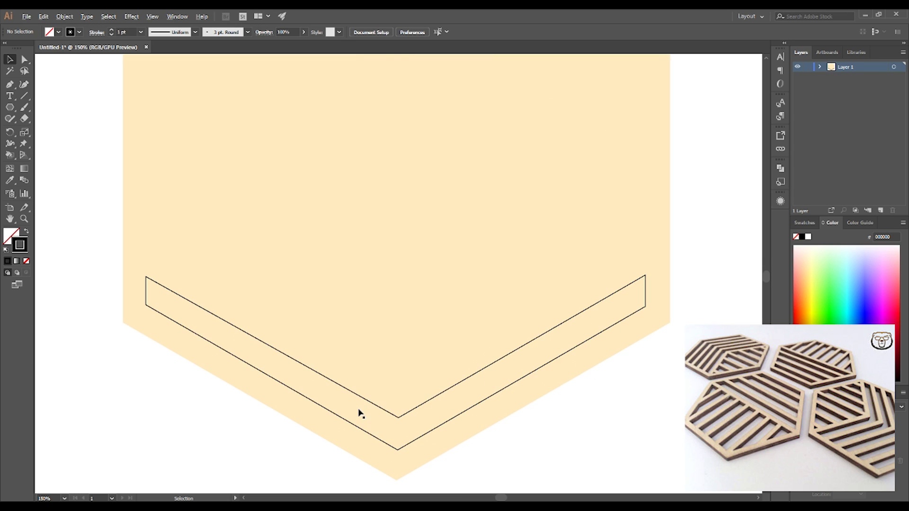
Lock the hexagon polygon in Layer 1
left_click(400, 420)
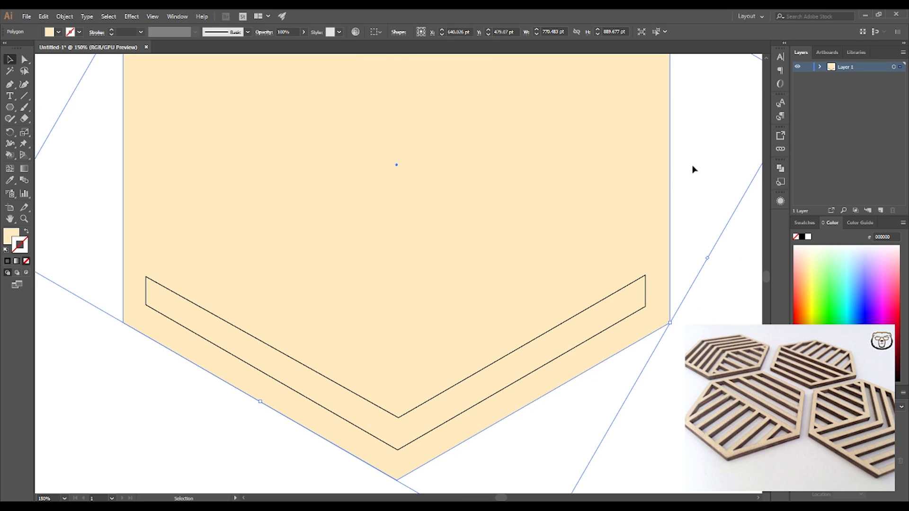
left_click(821, 67)
left_click(808, 88)
Duplicate the V-shaped band upward into a stack of five evenly spaced bands inside the hexagon
left_click(641, 281)
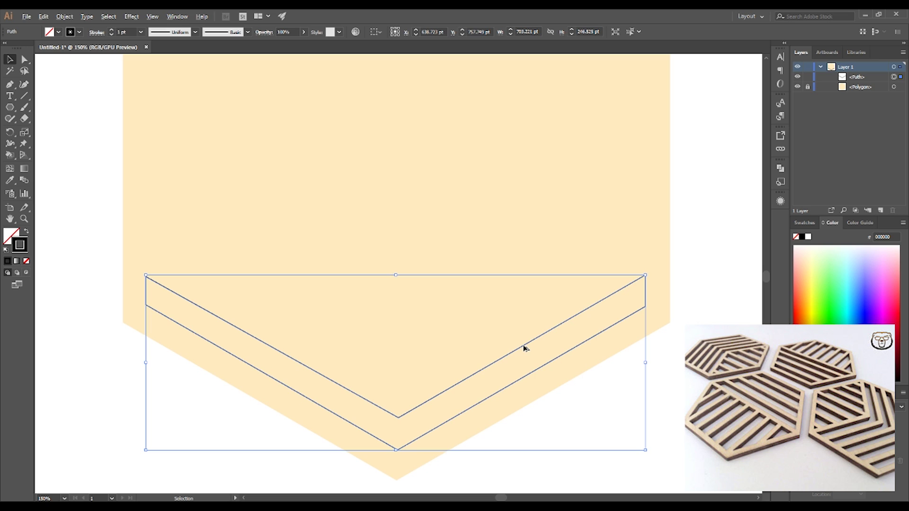
left_click_drag(523, 349, 505, 239)
left_click_drag(538, 394, 440, 162)
left_click(573, 386)
scroll(592, 393, "down", 1)
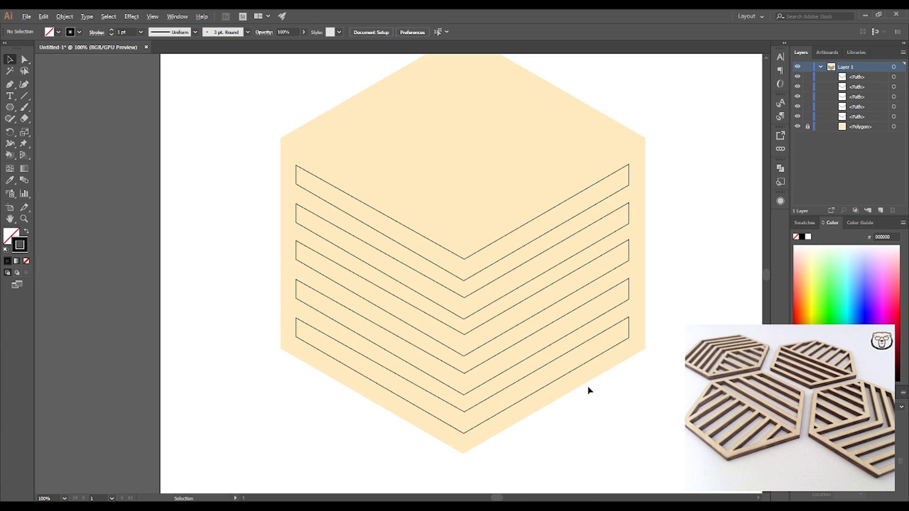
Stretch all five V-shaped bands together upward to a total height of about 610 pt
left_click_drag(448, 213, 504, 426)
left_click_drag(464, 165, 464, 144)
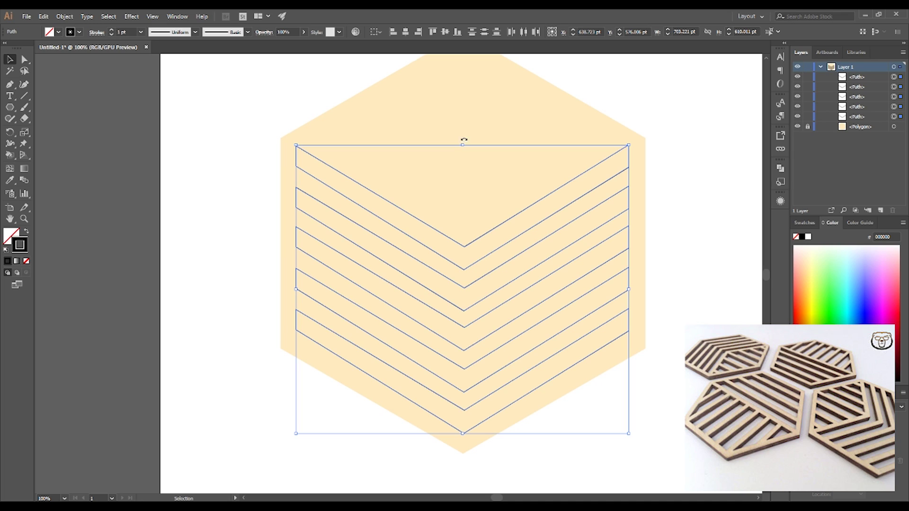
left_click(466, 123)
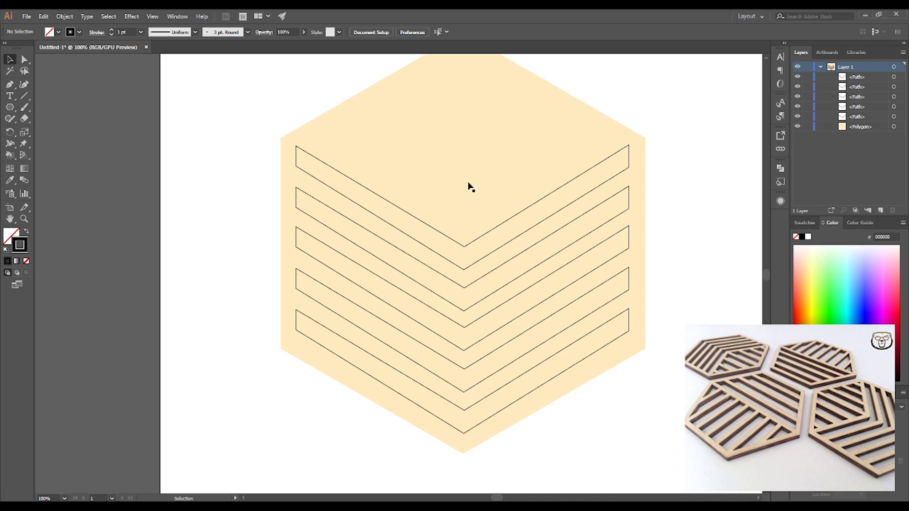
Unlock the hexagon and cut the five V-shaped bands out of it with Pathfinder Minus Front
left_click_drag(634, 431, 428, 167)
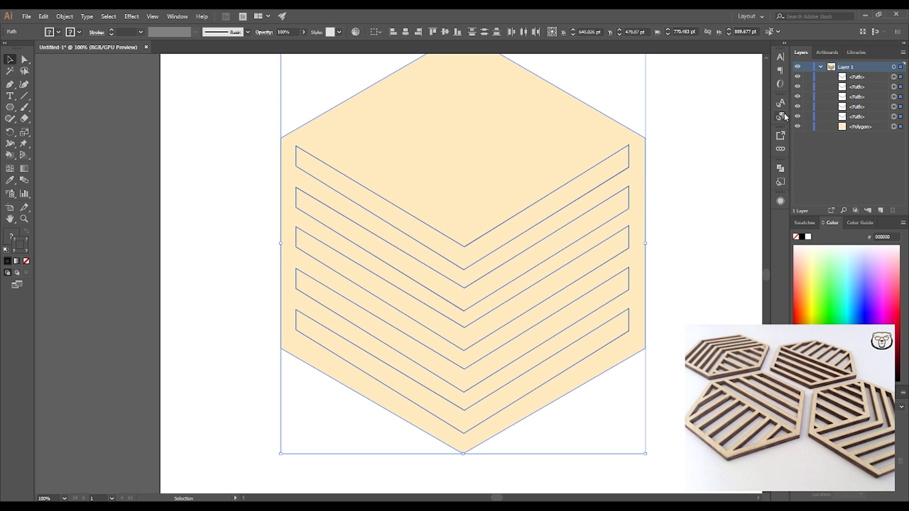
left_click(781, 169)
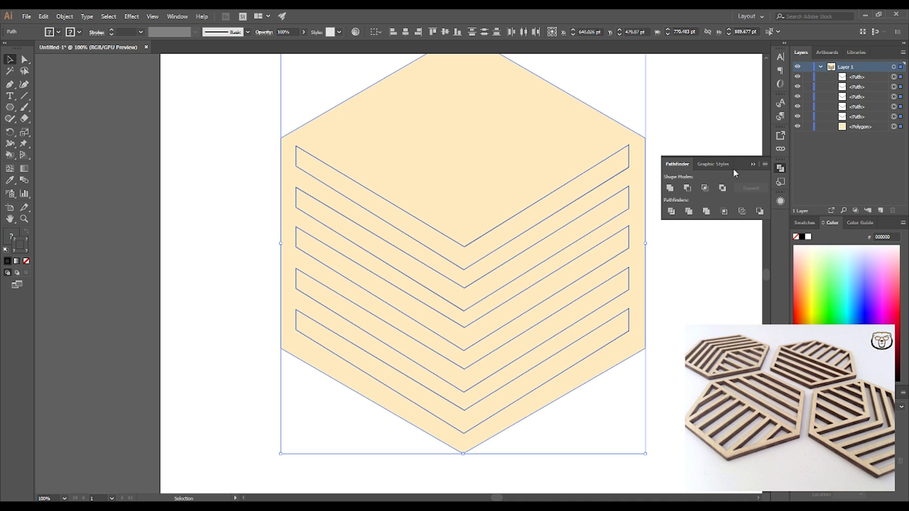
left_click(688, 187)
left_click(676, 135)
scroll(646, 327, "down", 1)
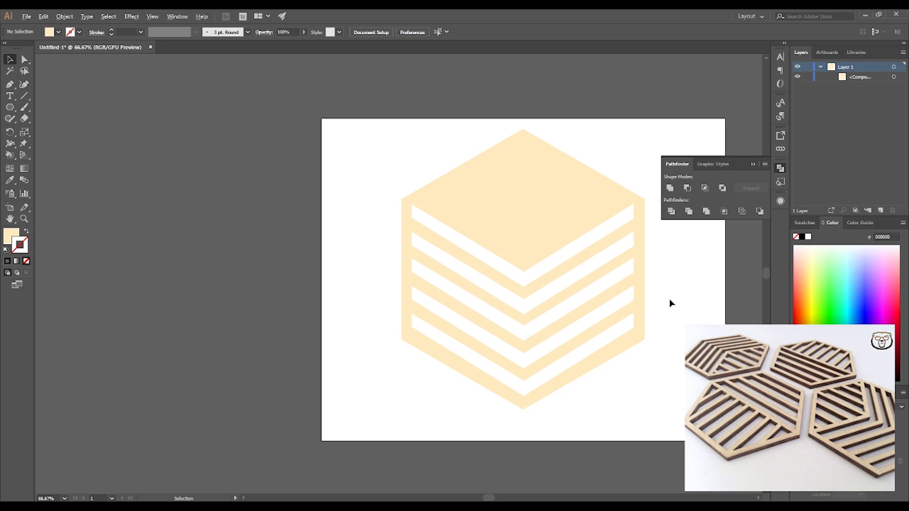
scroll(670, 302, "up", 1)
scroll(623, 152, "up", 1)
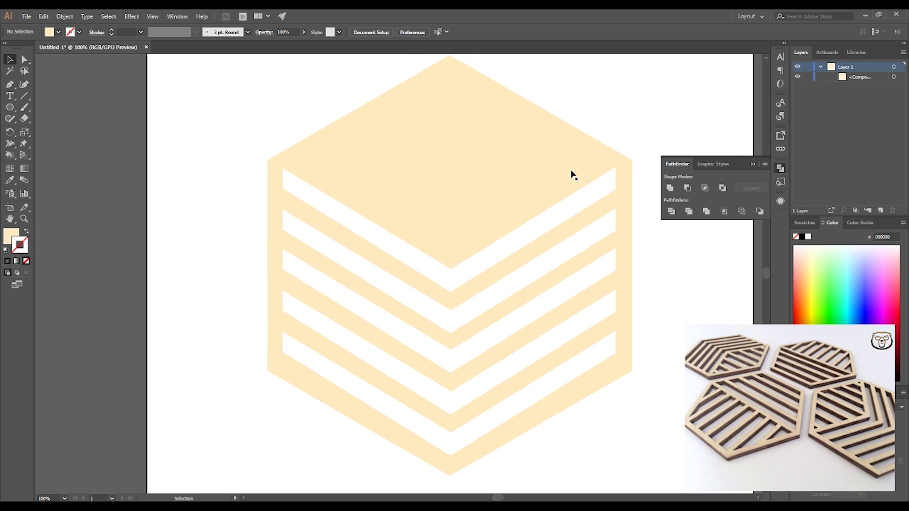
Lock the cut-out hexagon and draw a closed vertical slot about 68 × 353 pt with the Pen tool, left of its upper centre
left_click(364, 164)
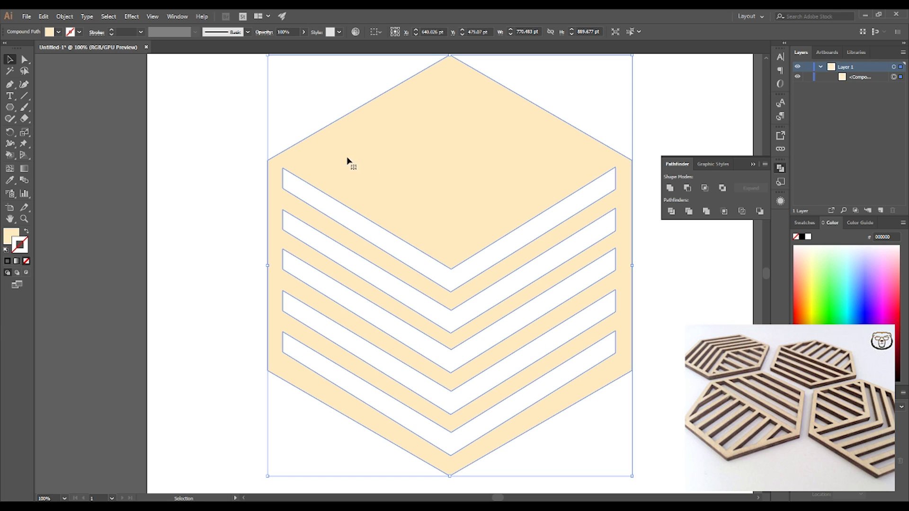
left_click(203, 116)
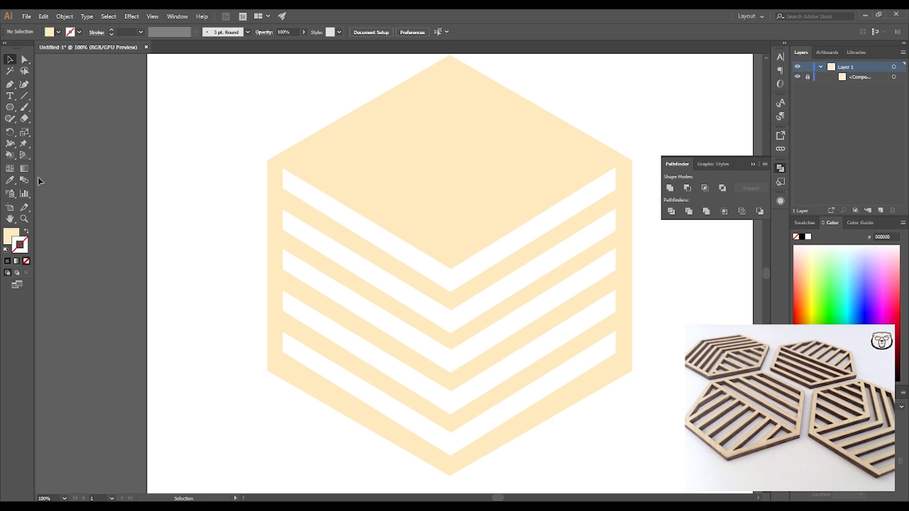
left_click(9, 85)
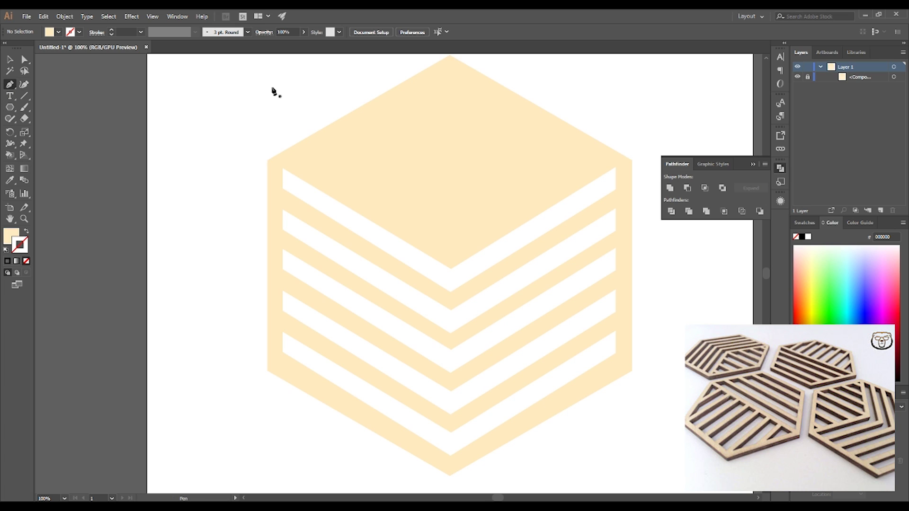
left_click(440, 75)
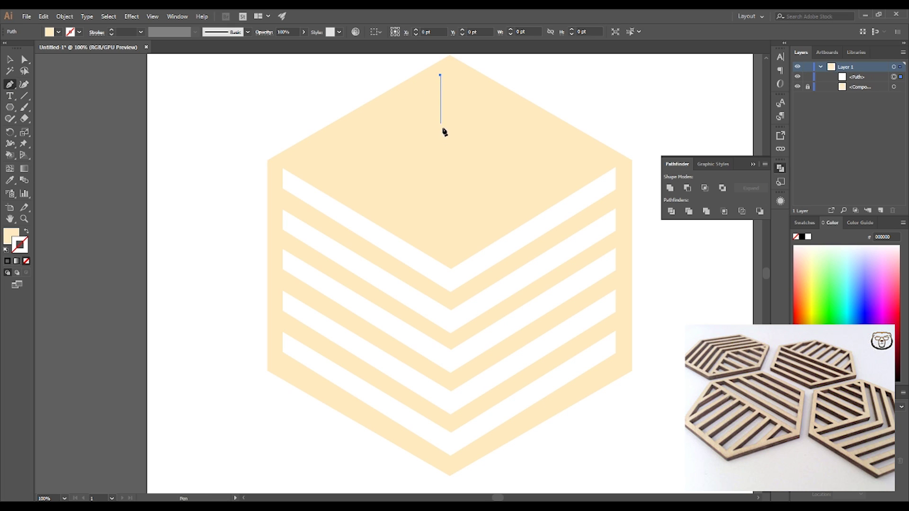
left_click(441, 242)
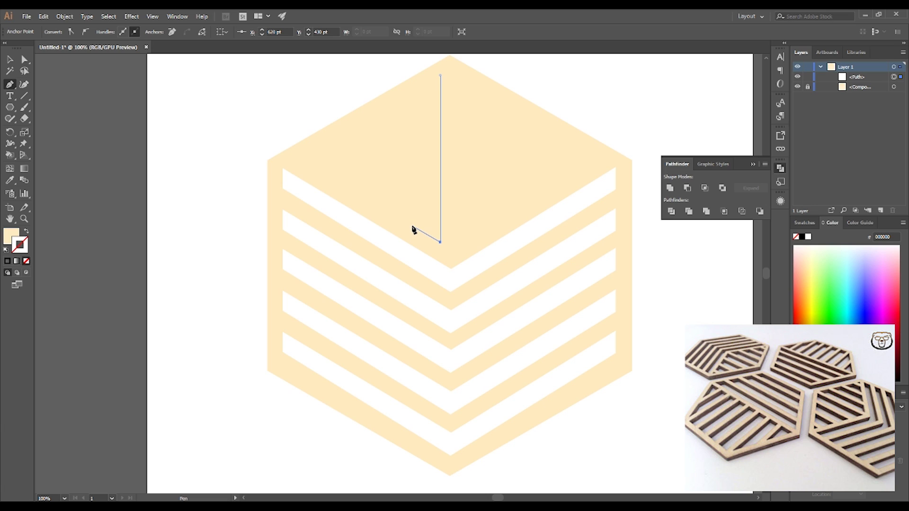
left_click(408, 224)
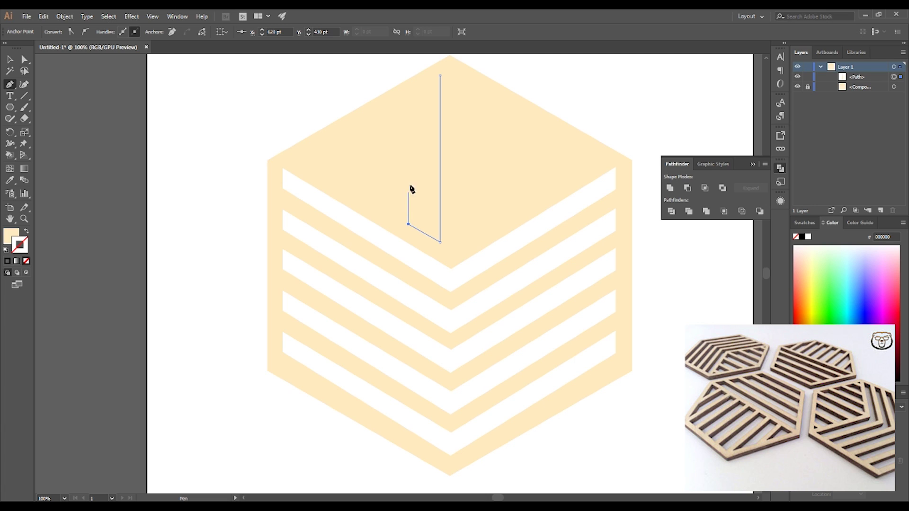
left_click(418, 98, "shift")
left_click(441, 76)
Move the slot's upper-left corner point to about X 552 pt, Y 116 pt, aligning its top with the hexagon's edge
left_click(24, 60)
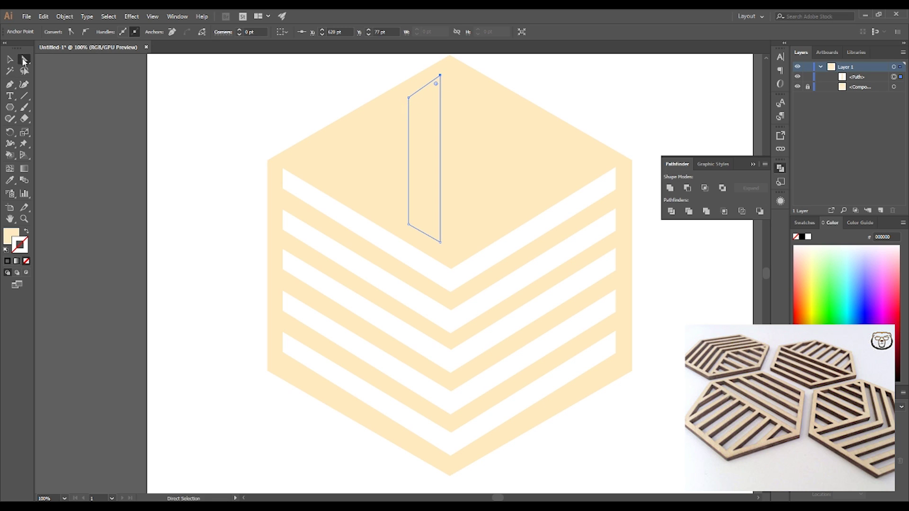
left_click(409, 97)
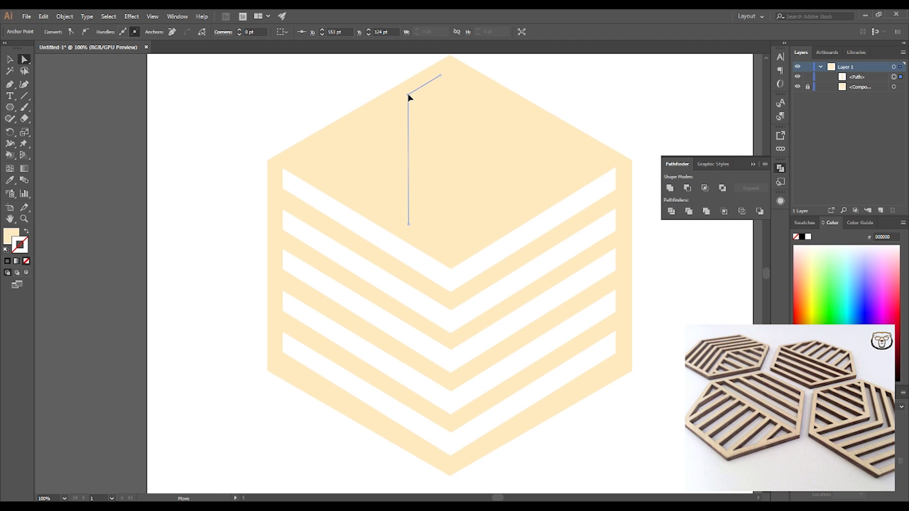
left_click_drag(410, 97, 409, 96)
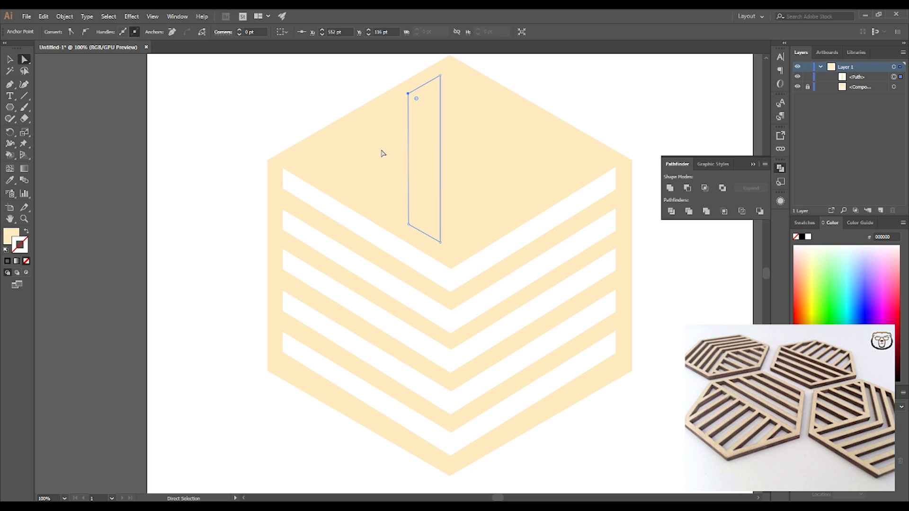
left_click(9, 84)
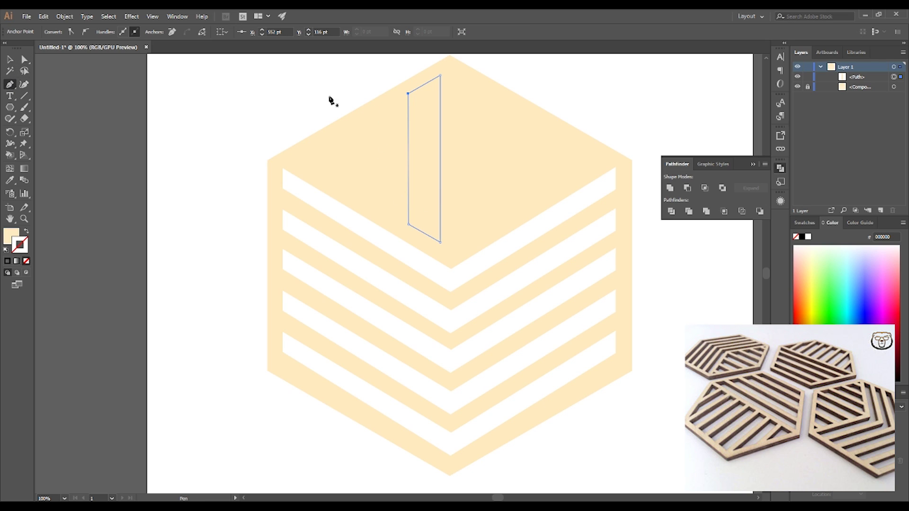
left_click(392, 103)
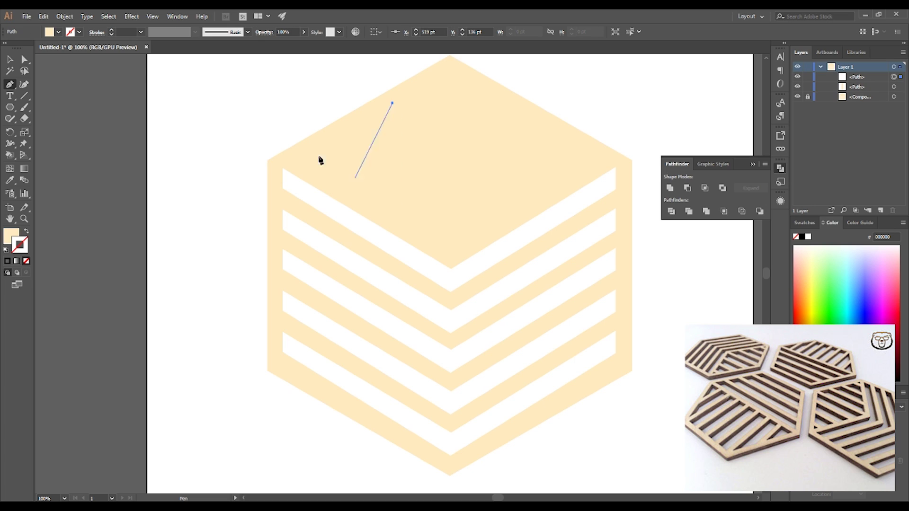
left_click(9, 59)
left_click(352, 98)
left_click_drag(352, 98, 405, 122)
key("Delete")
left_click_drag(388, 78, 473, 148)
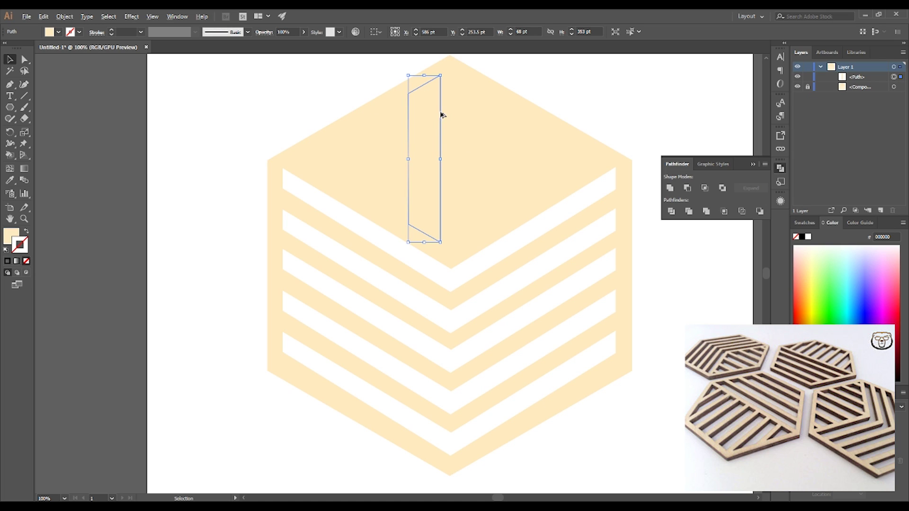
left_click_drag(441, 116, 399, 112)
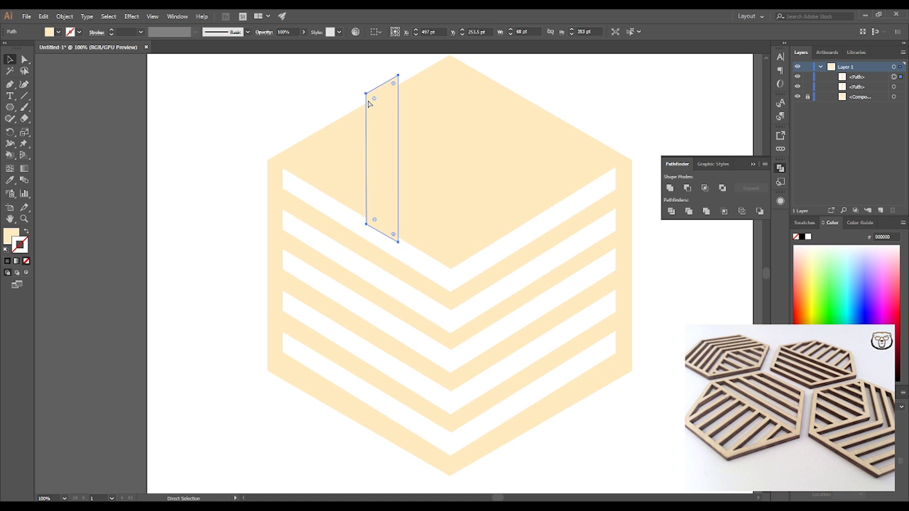
key("ctrl+z")
Swap the slot's fill to its stroke and set the stroke colour to black, 000000
left_click(26, 232)
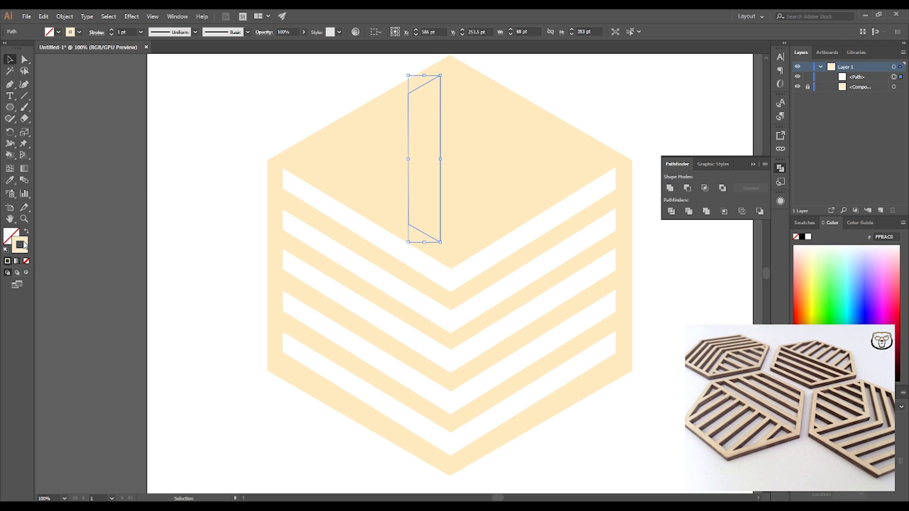
type("000000")
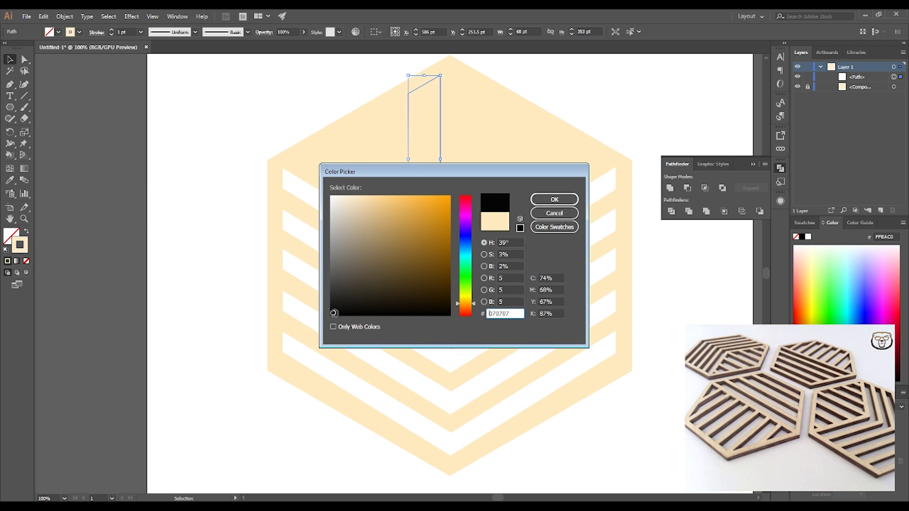
left_click(555, 199)
left_click(653, 81)
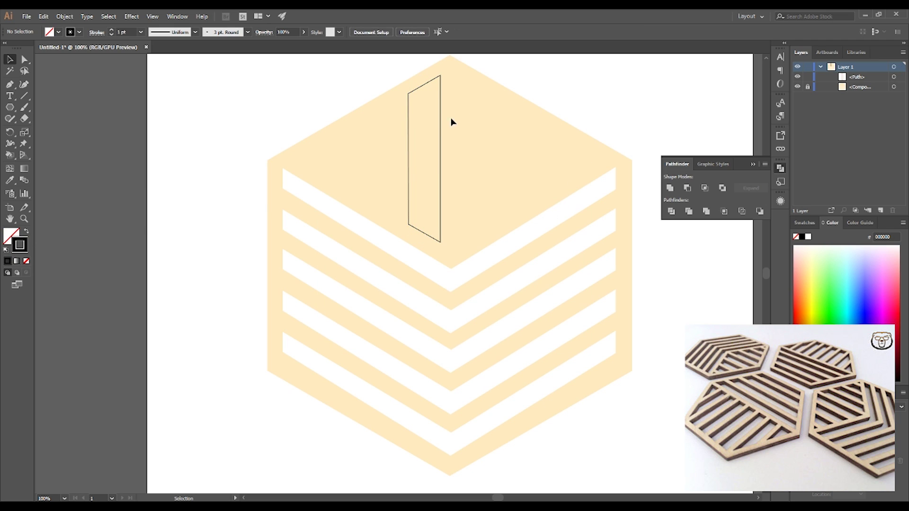
left_click(441, 131)
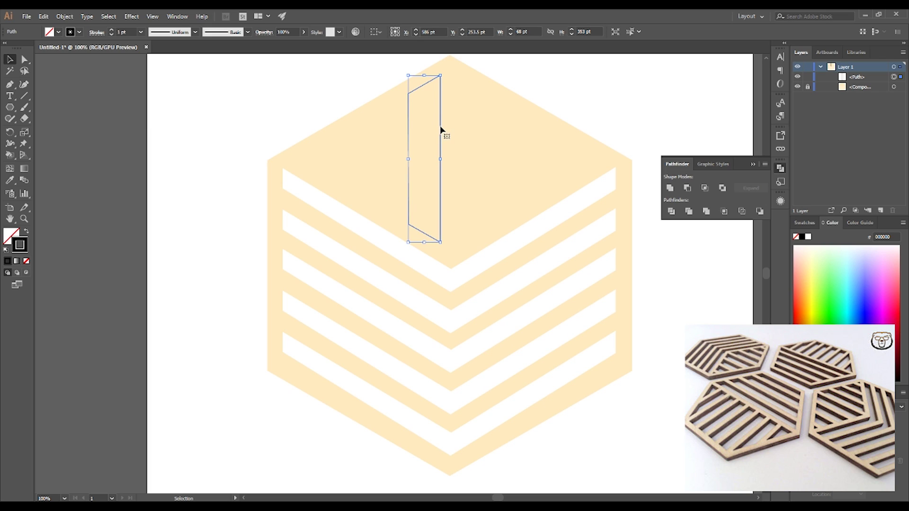
left_click(480, 89)
Duplicate the slot to its left and shorten the copy from both ends to fit inside the hexagon's top face
left_click_drag(440, 122, 396, 128)
left_click_drag(379, 78, 380, 105)
left_click(361, 109)
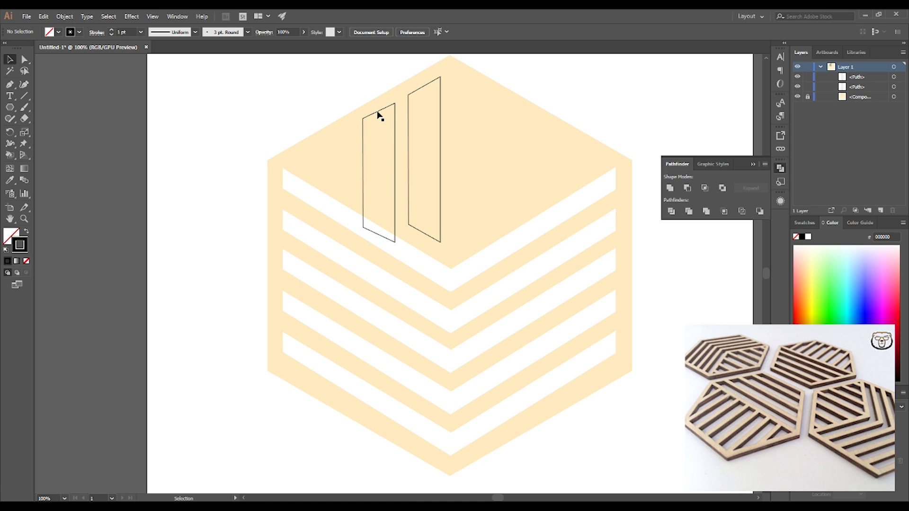
left_click(377, 110)
left_click_drag(380, 242, 384, 219)
left_click(272, 167)
Move the second slot's left corner points to about X 457, Y 346 pt and X 456, Y 171.5 pt, matching the hexagon's slopes
scroll(306, 178, "up", 2)
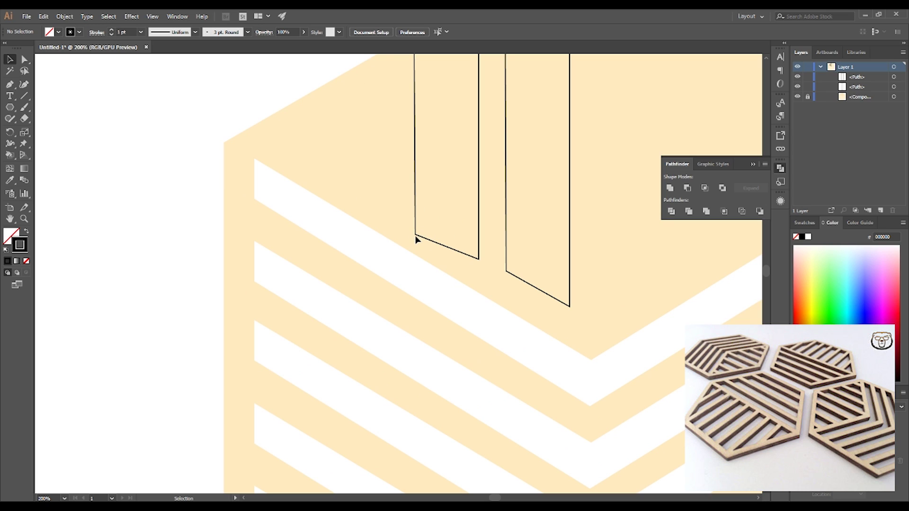
left_click(416, 239)
key("a")
left_click(415, 236)
left_click_drag(416, 235, 415, 228)
scroll(391, 226, "up", 5)
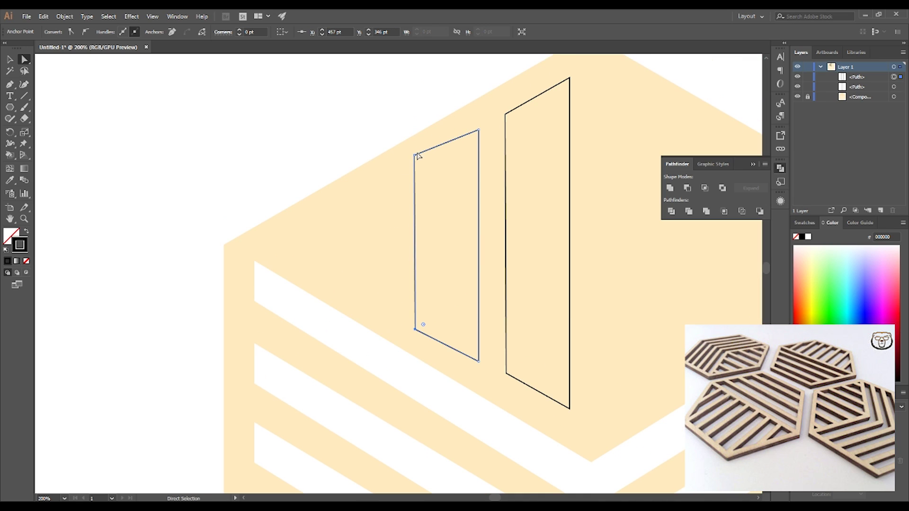
left_click_drag(416, 156, 416, 167)
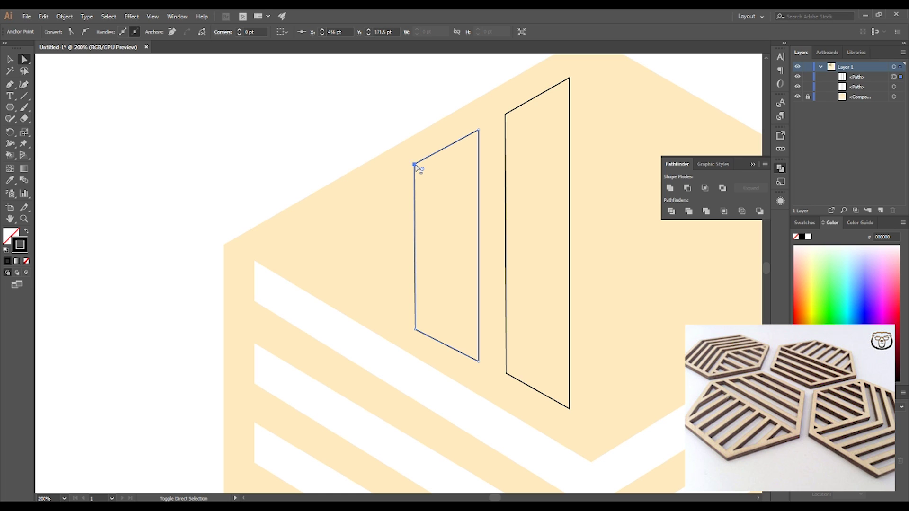
Duplicate the second slot to its left and shorten the copy from both ends to about 68 × 151.5 pt
key("v")
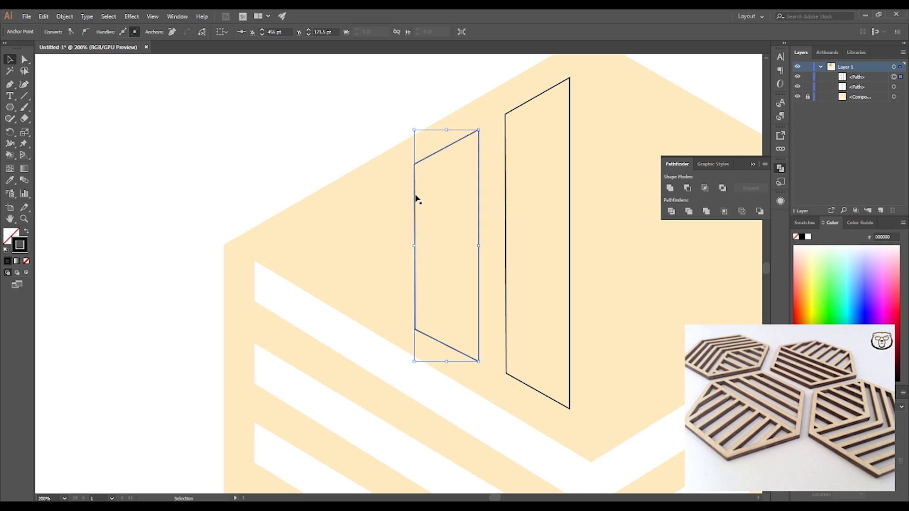
left_click_drag(413, 198, 326, 204)
left_click_drag(359, 130, 360, 175)
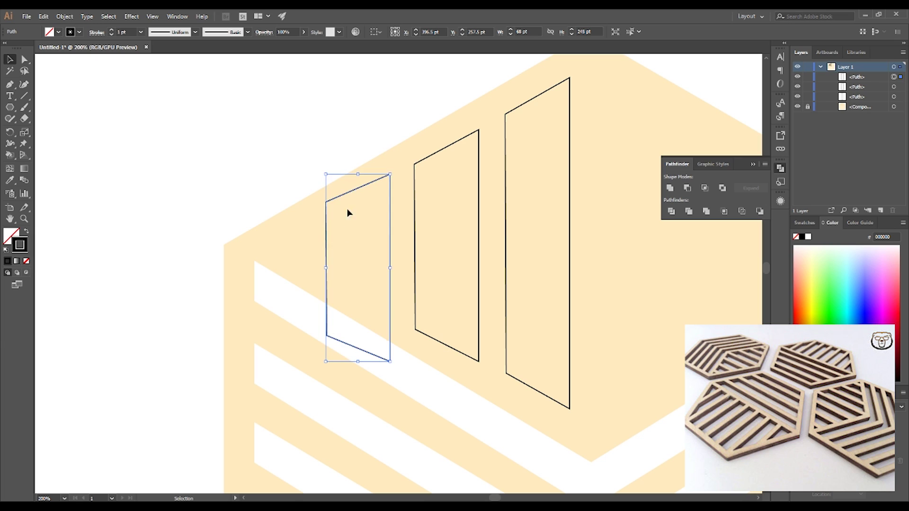
left_click_drag(358, 362, 362, 319)
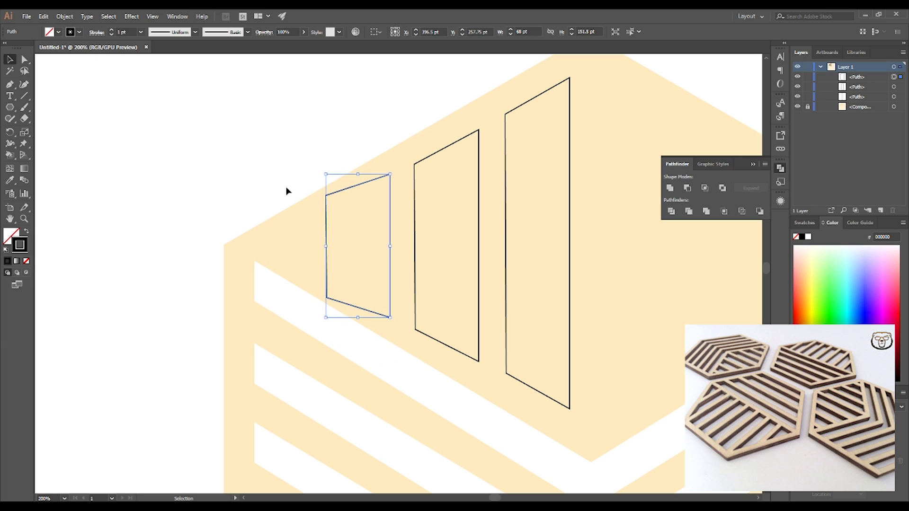
Move the third slot's upper-left corner point to about Y 218.5 pt and its lower-left one to about Y 295 pt
key("a")
left_click_drag(327, 200, 327, 209)
left_click(327, 209)
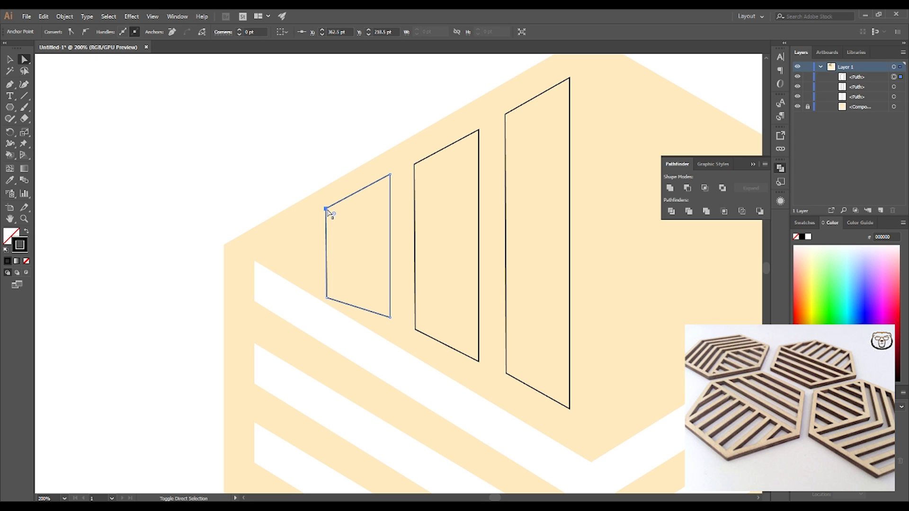
left_click_drag(329, 299, 328, 283)
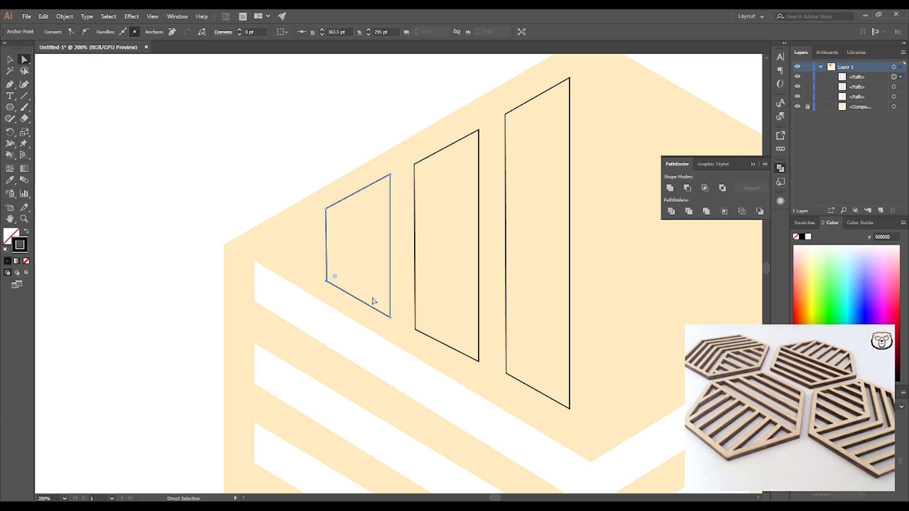
Shorten the third slot from its lower end to about 148 pt and nudge its upper-left corner point slightly down
left_click(10, 60)
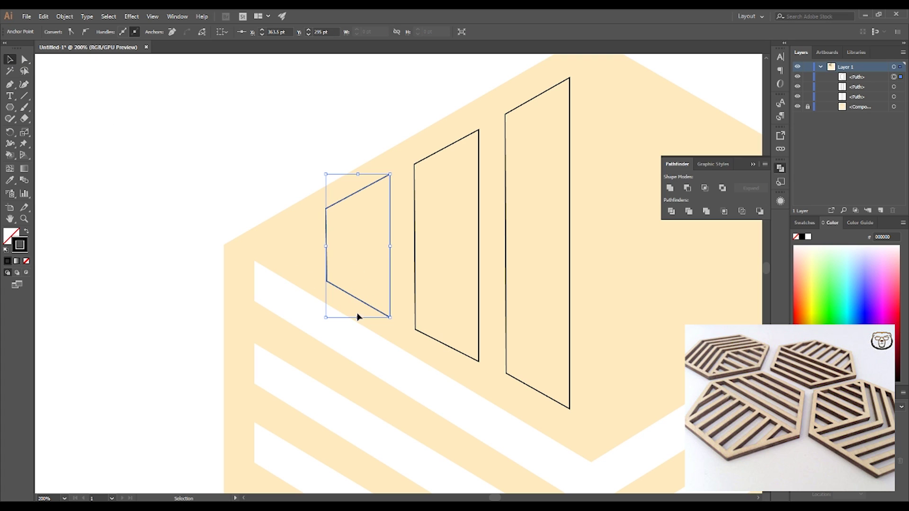
left_click_drag(358, 317, 357, 314)
left_click(372, 286)
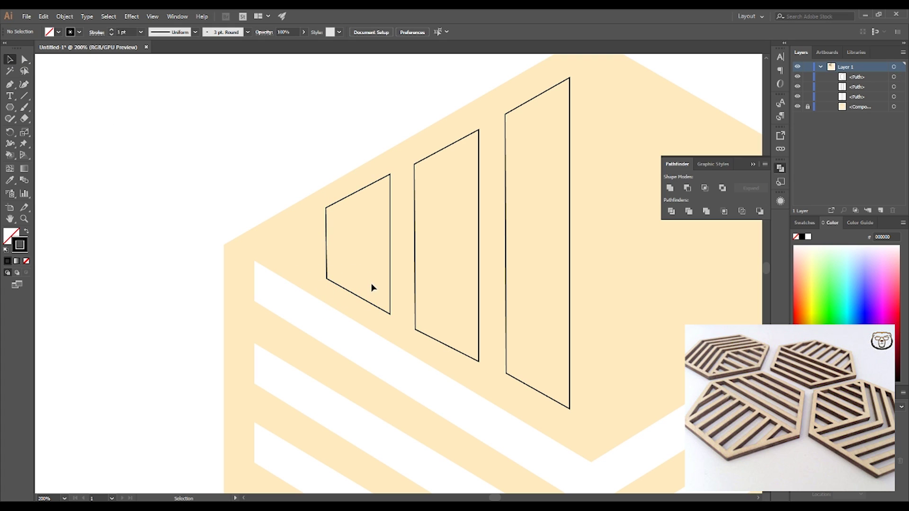
left_click(329, 283)
key("a")
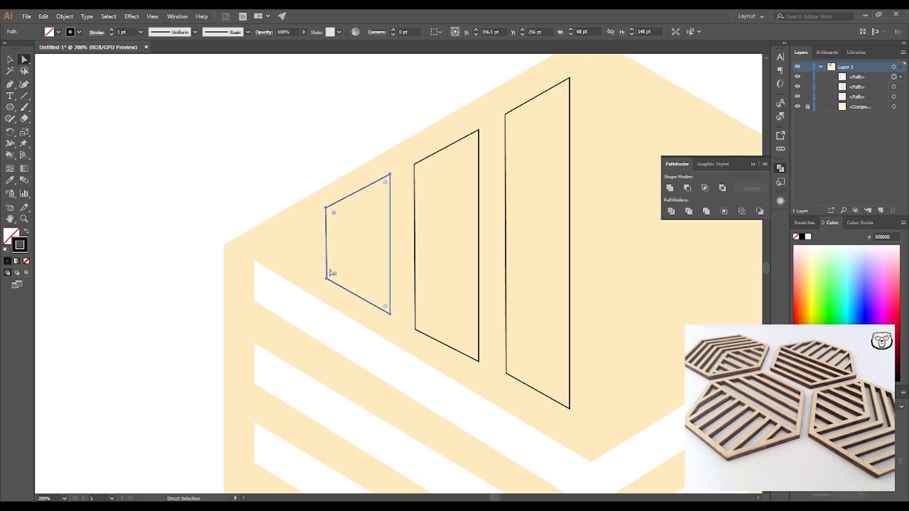
left_click(327, 280)
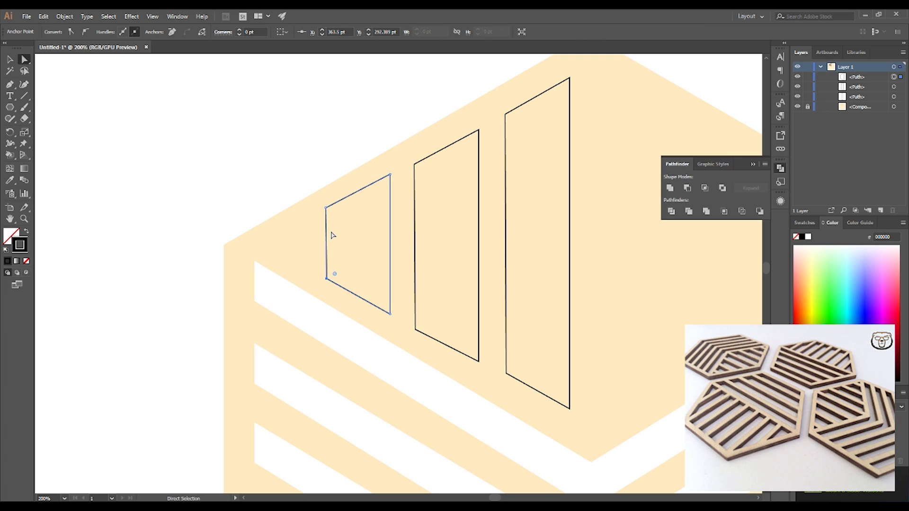
left_click(326, 208)
left_click(391, 175)
left_click_drag(327, 208, 326, 210)
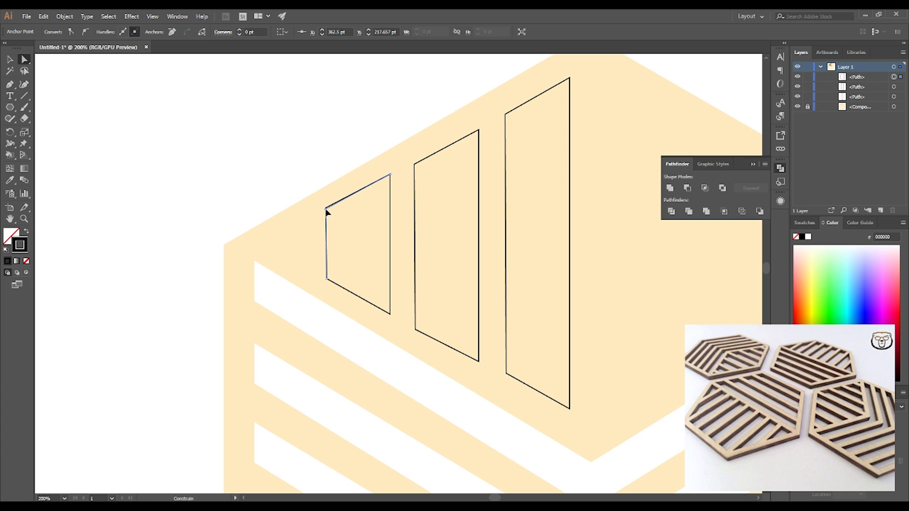
key("v")
left_click(159, 115)
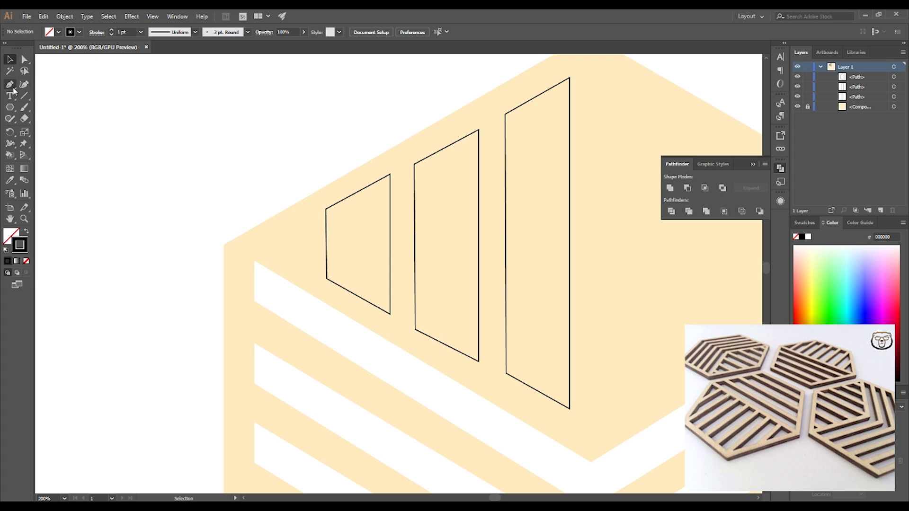
Create a three-sided polygon with a 5 pt radius in the empty area outside the hexagon's upper-left edge
left_click(10, 107)
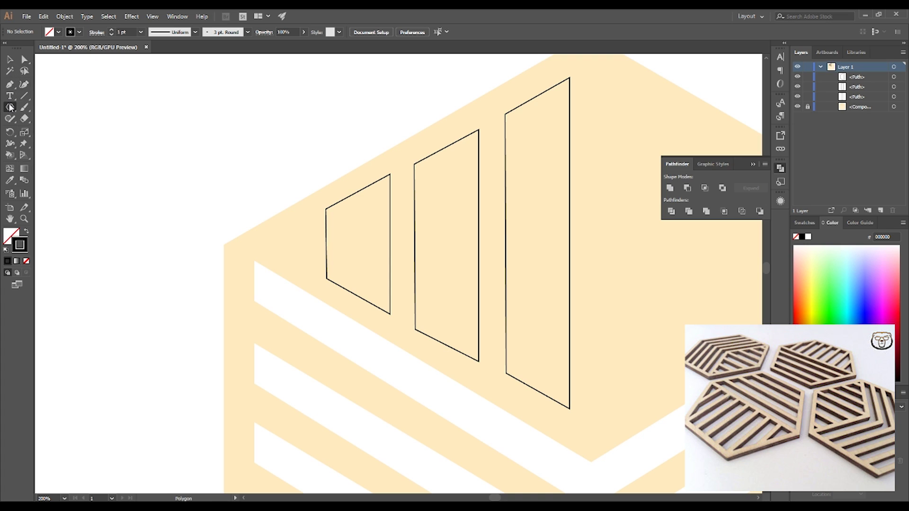
left_click(193, 129)
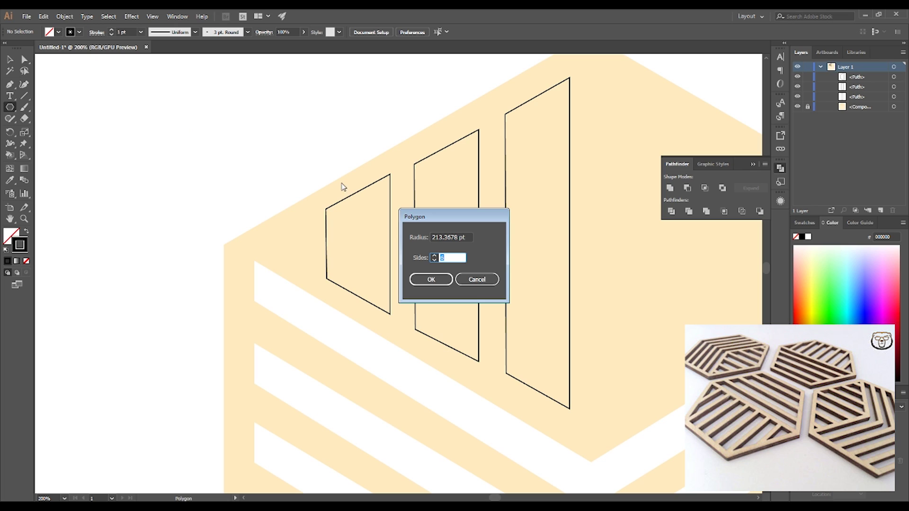
left_click_drag(471, 238, 425, 237)
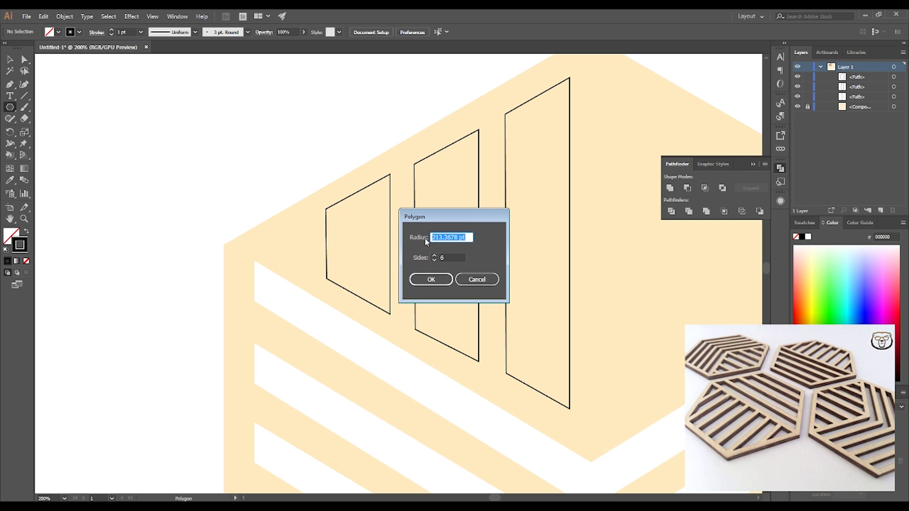
type("5")
left_click_drag(453, 257, 427, 260)
key("Return")
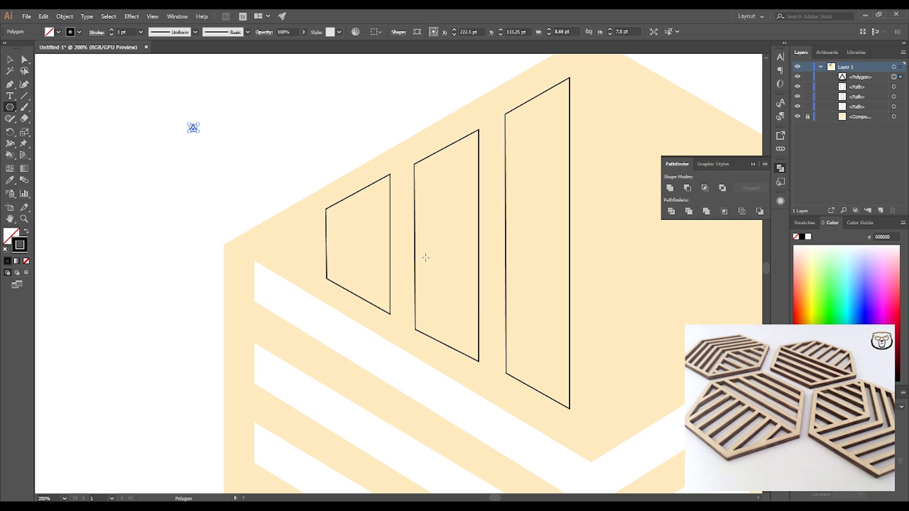
Rotate the triangle to point left, enlarge it to about 40.5 × 46.8 pt and place it in the top face's left corner
left_click(9, 62)
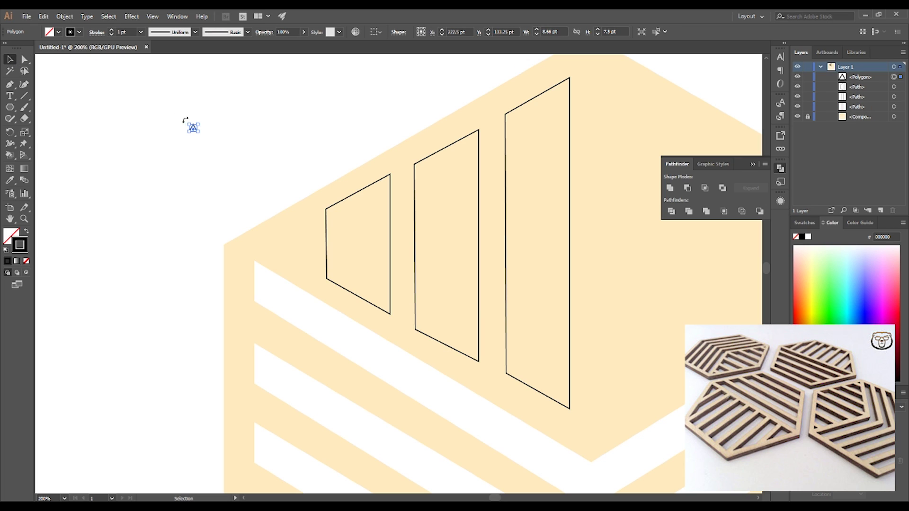
left_click_drag(198, 124, 259, 97)
left_click_drag(244, 129, 241, 91)
left_click_drag(224, 131, 305, 253)
left_click(239, 196)
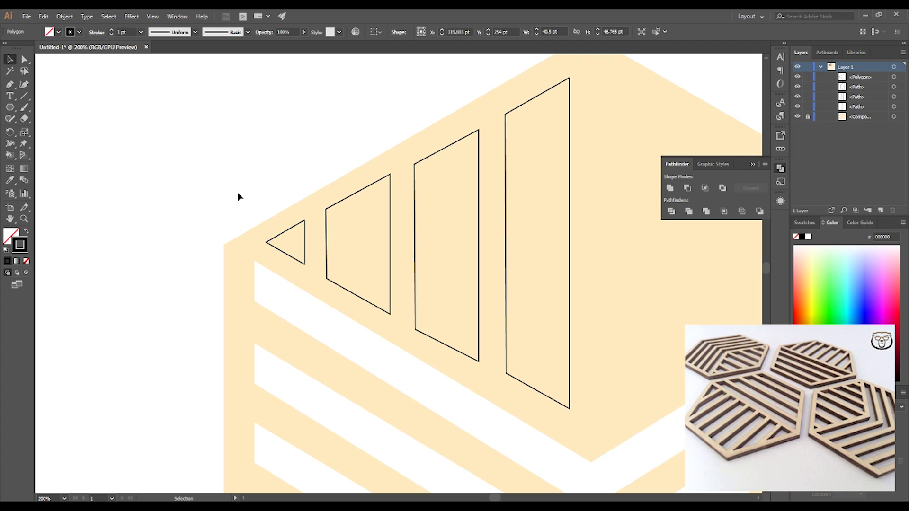
Create a reflected copy of the triangle and three slots together across the vertical axis
scroll(277, 157, "down", 3)
scroll(324, 143, "up", 1)
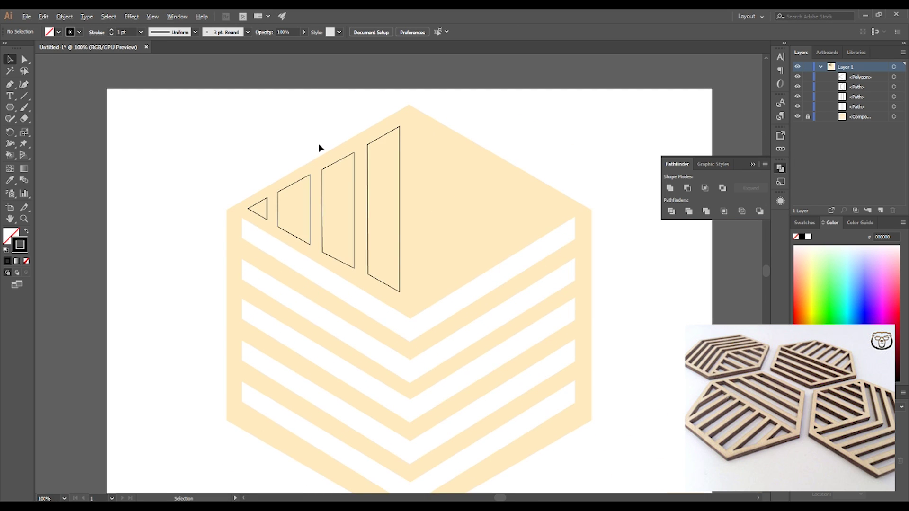
scroll(320, 149, "up", 1)
left_click_drag(217, 126, 493, 360)
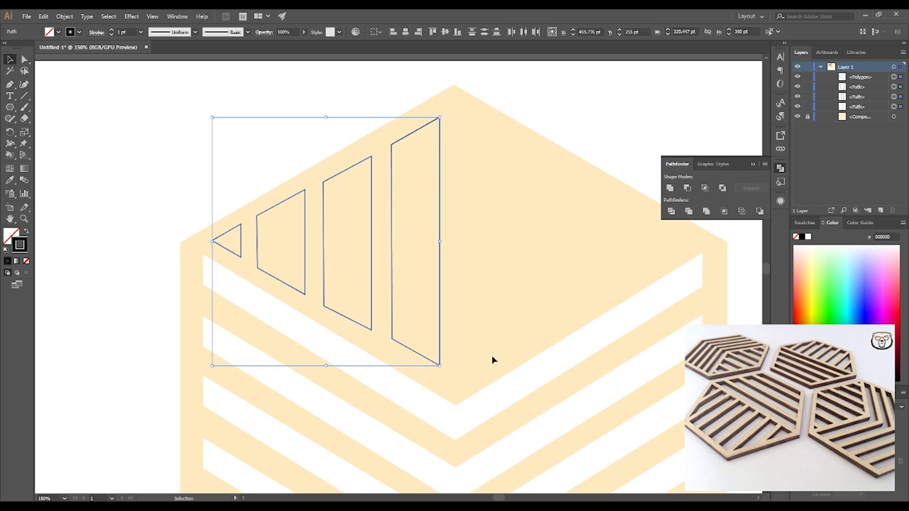
right_click(440, 224)
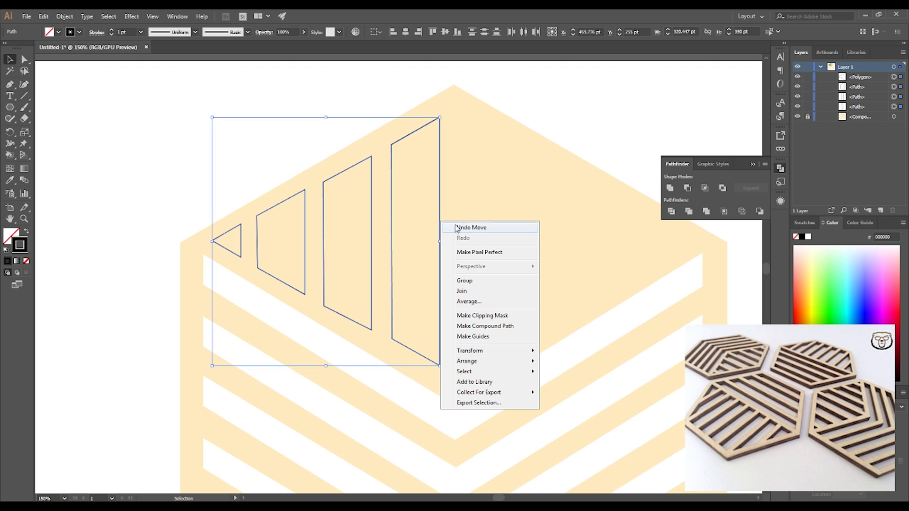
mouse_move(474, 351)
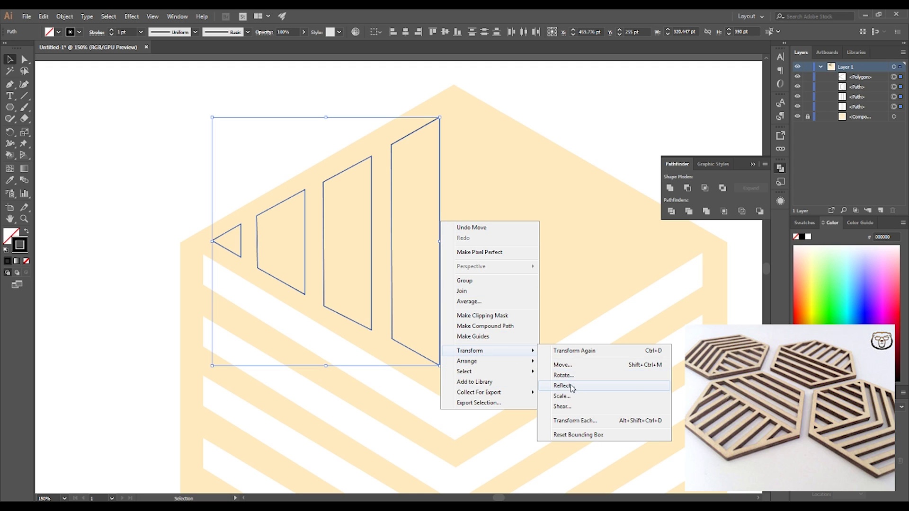
left_click(564, 386)
left_click(523, 309)
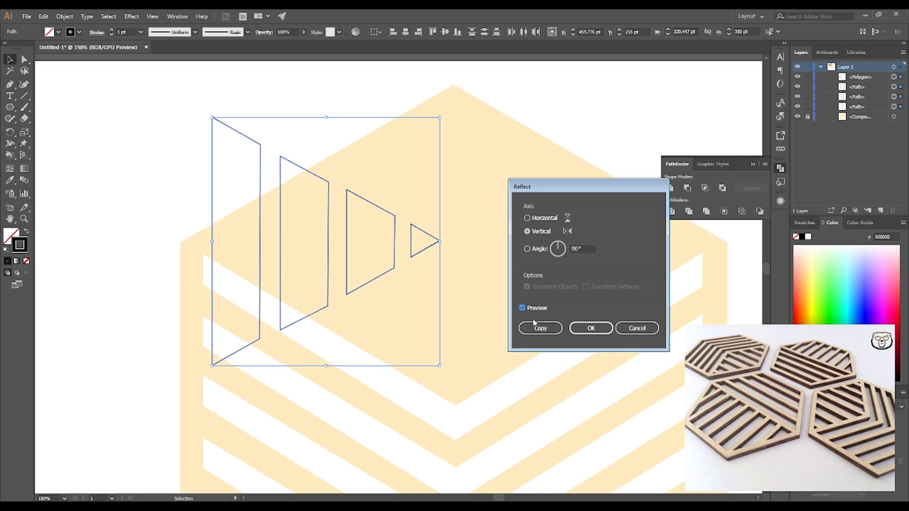
left_click(539, 330)
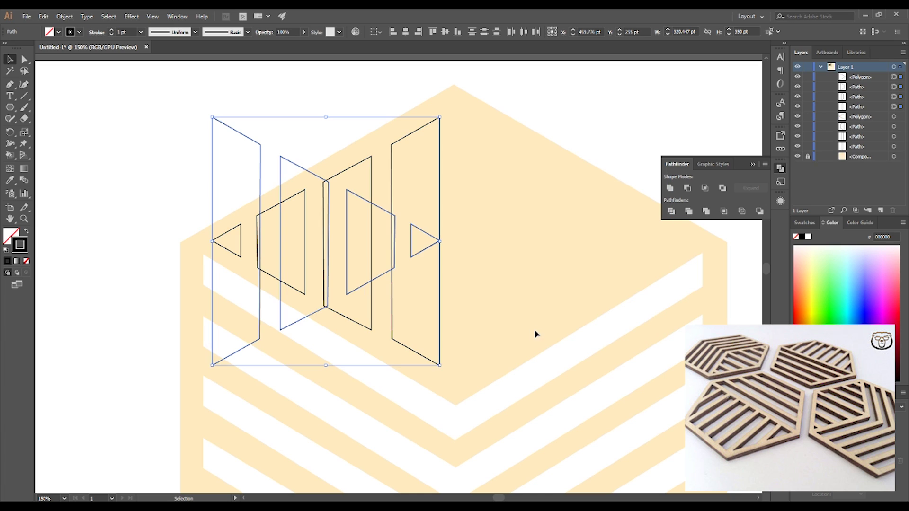
Move the mirrored shapes horizontally onto the right half of the hexagon's top face and select the mirrored set
left_click_drag(214, 319, 468, 317)
left_click(534, 161)
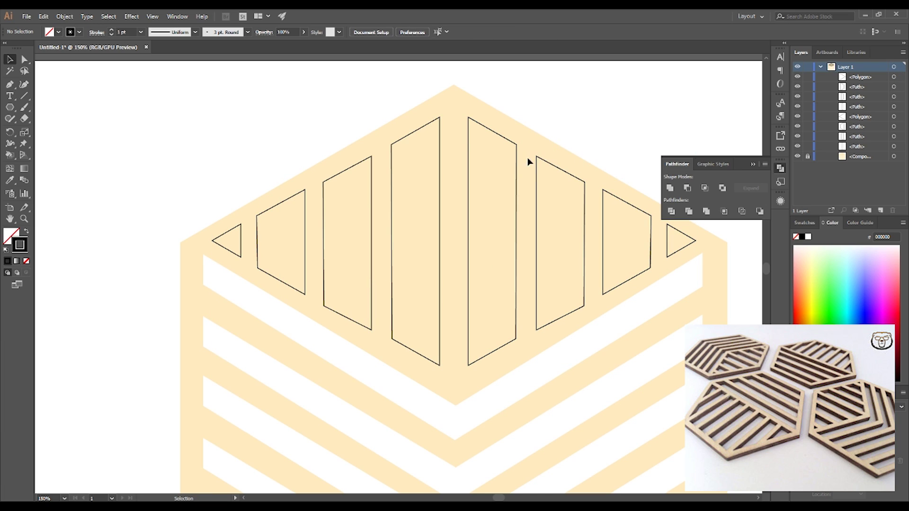
left_click_drag(466, 138, 668, 293)
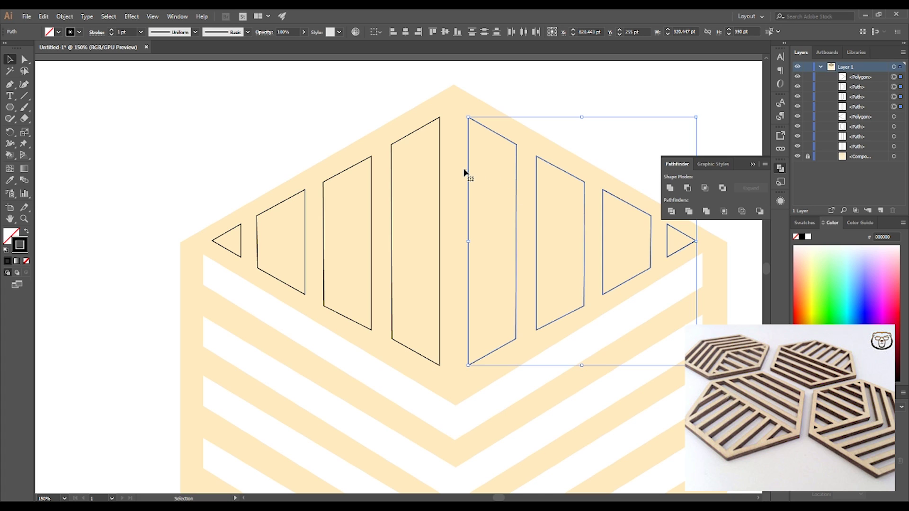
Nudge the right and left sets of slots and triangle slightly inward, narrowing the central gap in the top face
left_click_drag(453, 141, 670, 296)
left_click_drag(453, 137, 673, 316)
mouse_move(503, 140)
left_mouse_down()
mouse_move(488, 141)
mouse_move(500, 139)
left_mouse_up()
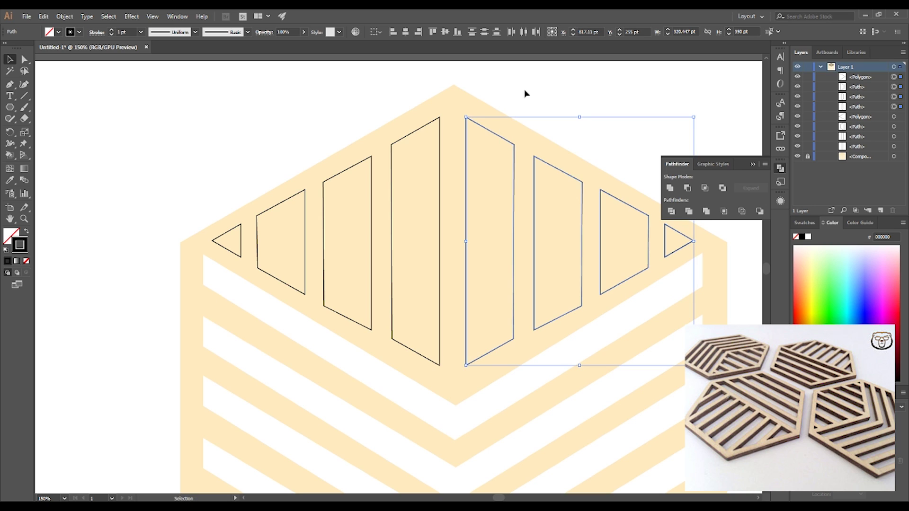
left_click(526, 92)
left_click_drag(211, 152, 441, 331)
left_click_drag(439, 147, 441, 148)
left_click(390, 85)
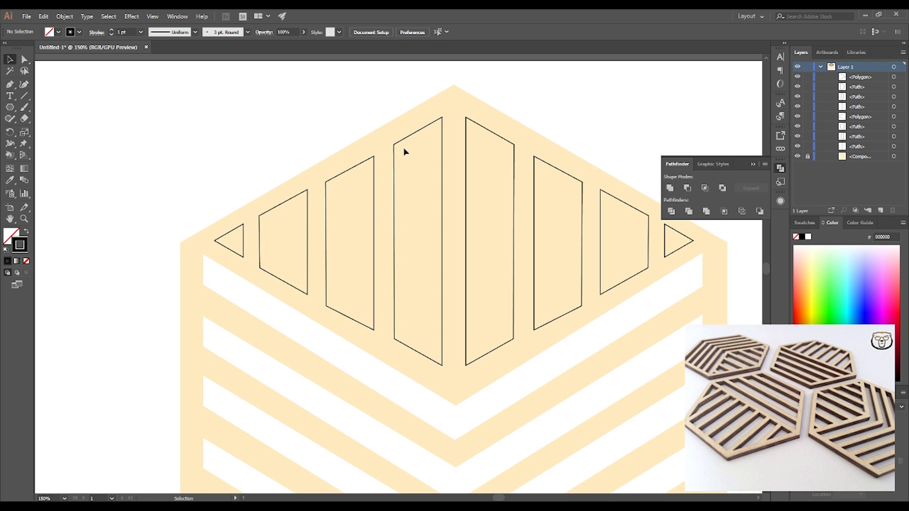
Unlock the hexagon, select all the artwork and subtract the slots and triangles from it with Minus Front
key("ctrl+0")
key("ctrl+1")
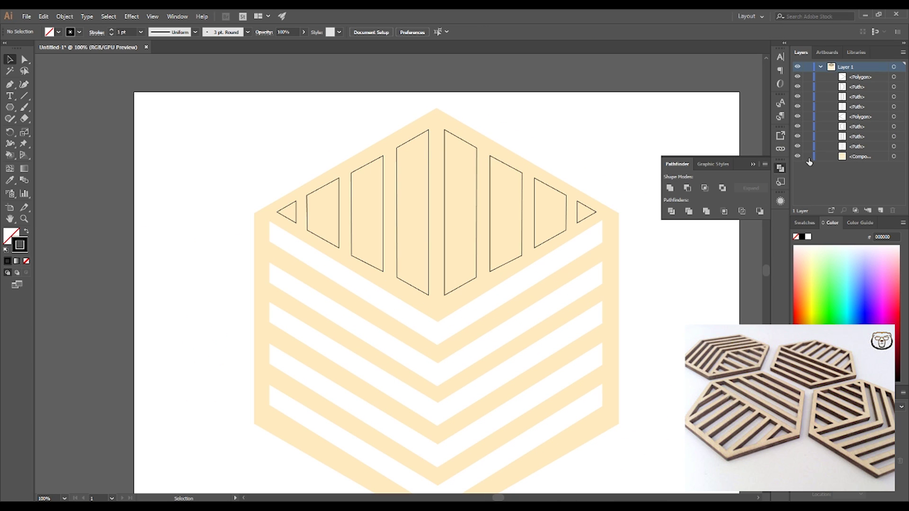
left_click_drag(584, 206, 212, 139)
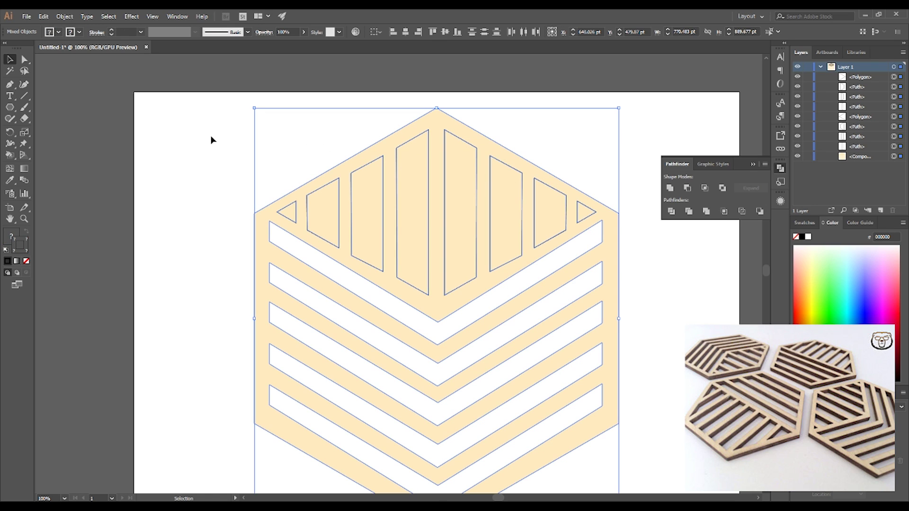
left_click(690, 189)
left_click(653, 139)
scroll(600, 174, "down", 1)
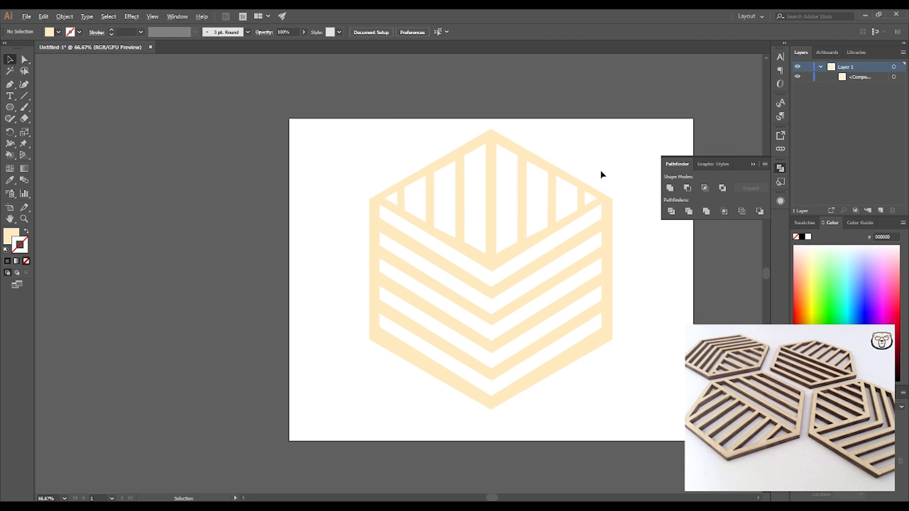
scroll(611, 187, "up", 1)
scroll(579, 192, "down", 1)
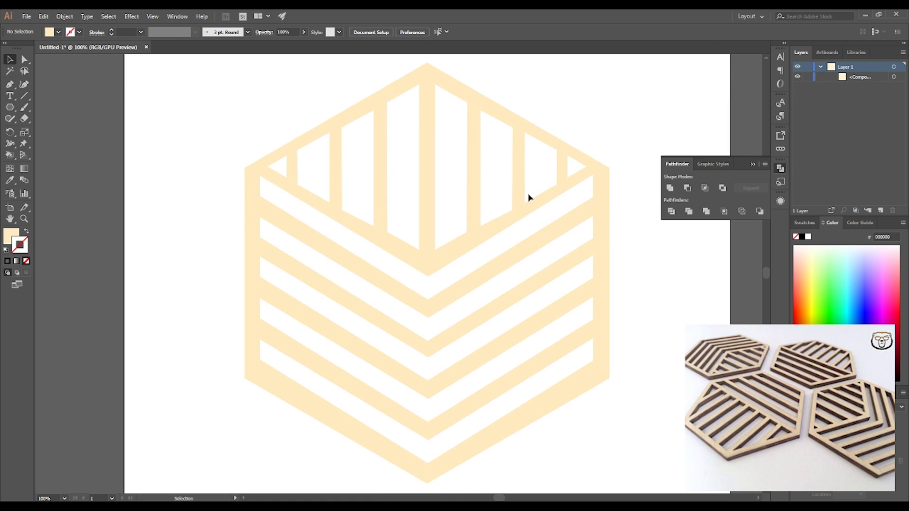
Try a 3D Extrude & Bevel effect on the coaster with a 20 pt depth and a 39°, -43°, 28° rotation
left_click(529, 194)
left_click(650, 233)
left_click(428, 125)
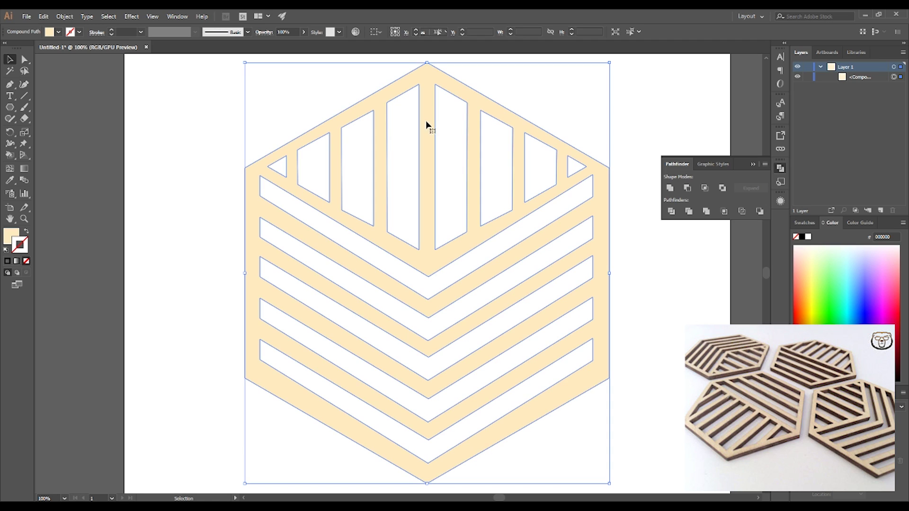
left_click(185, 21)
mouse_move(132, 19)
mouse_move(141, 71)
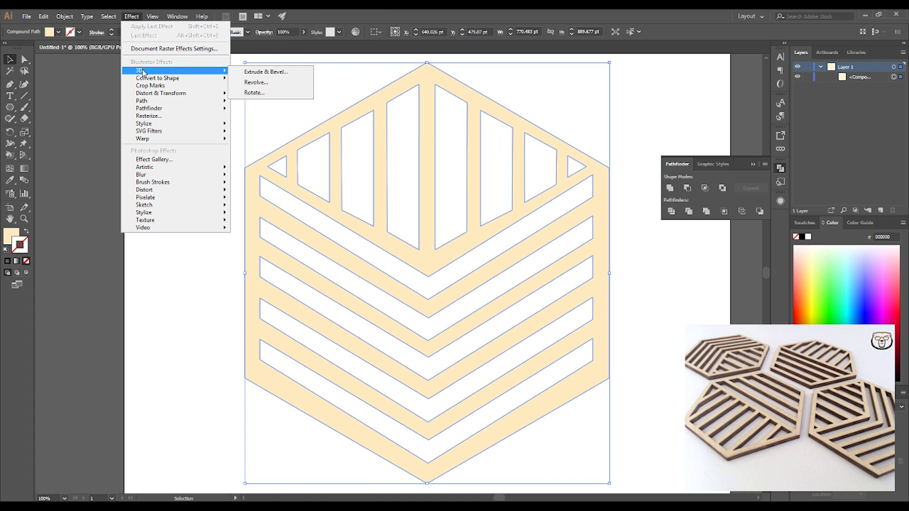
left_click(270, 75)
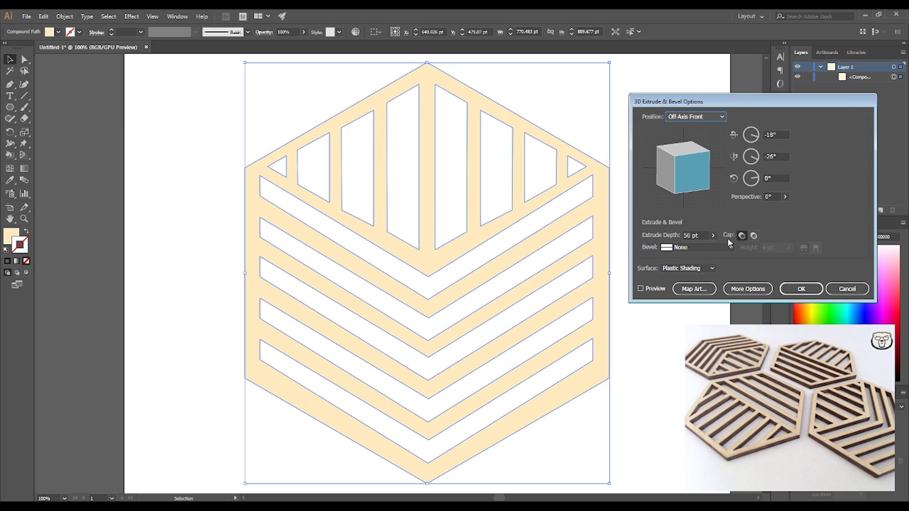
left_click(641, 290)
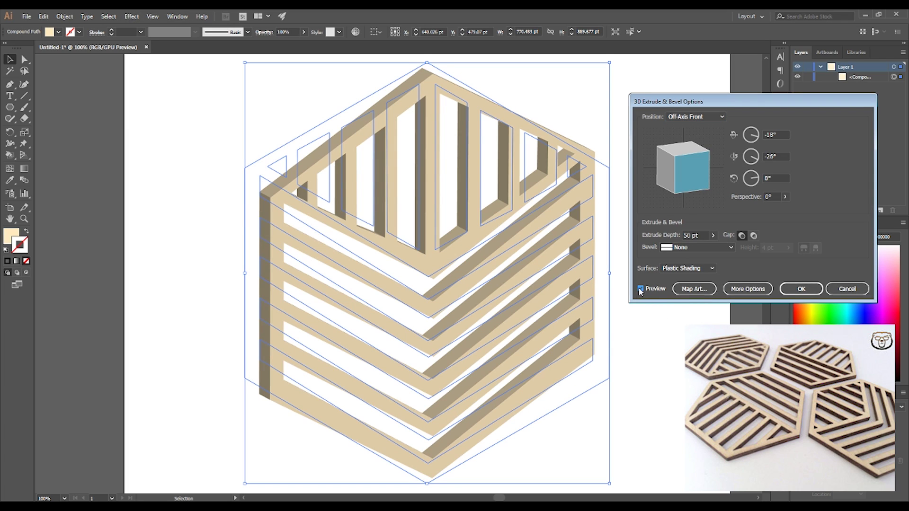
mouse_move(695, 192)
left_mouse_down()
mouse_move(692, 155)
mouse_move(678, 183)
mouse_move(690, 213)
mouse_move(683, 235)
left_mouse_up()
type("20")
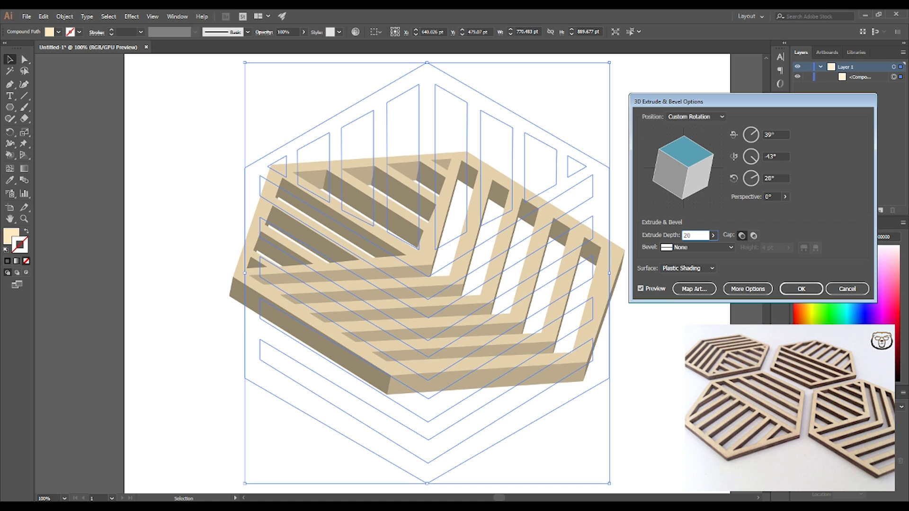
key("Return")
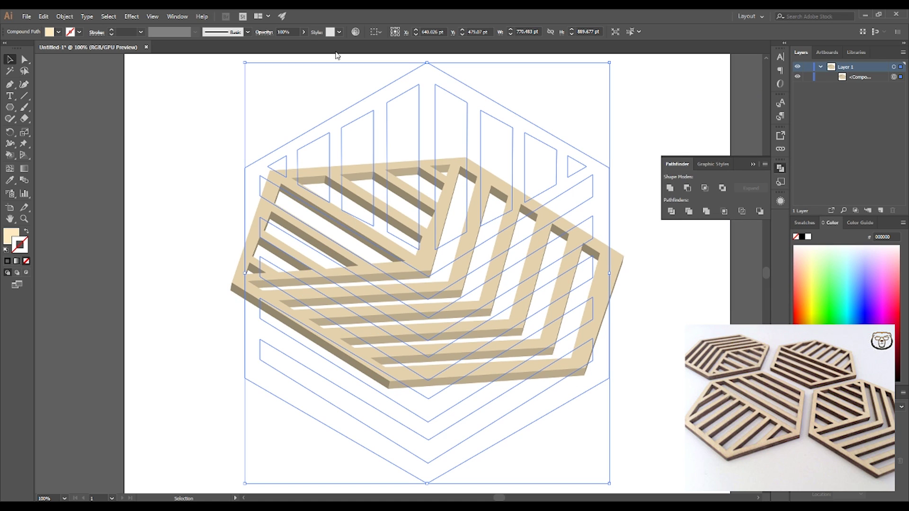
key("ctrl+z")
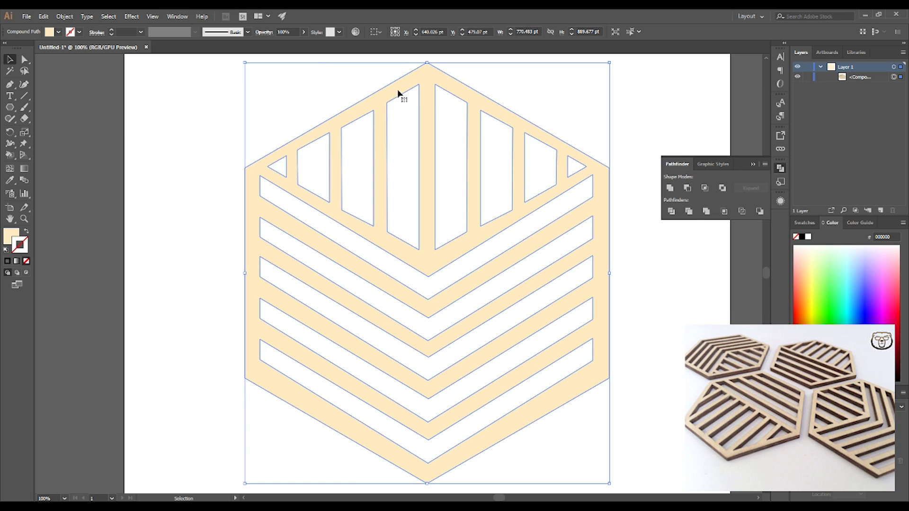
Set up a previewed 3D Extrude & Bevel on the coaster with a 20 pt depth and a 27°, -37°, 28° rotation
left_click(141, 17)
mouse_move(145, 71)
left_click(274, 74)
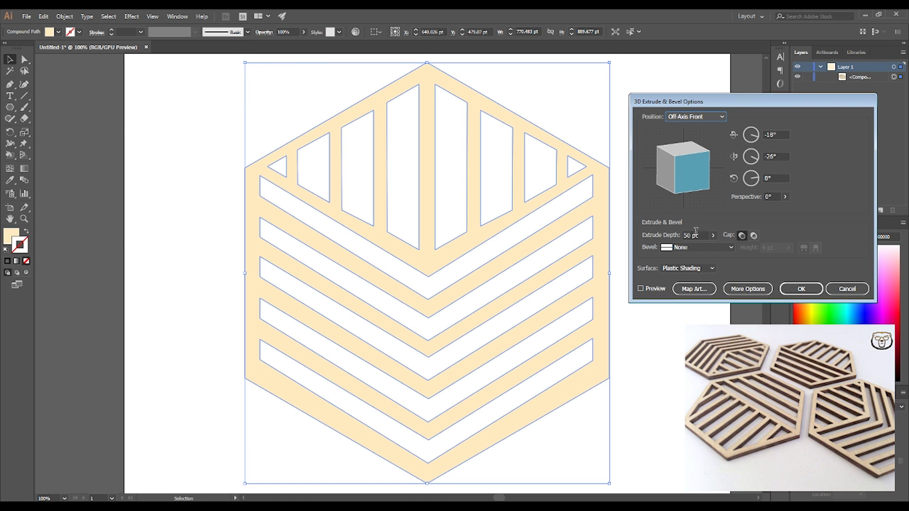
left_click(696, 235)
type("20")
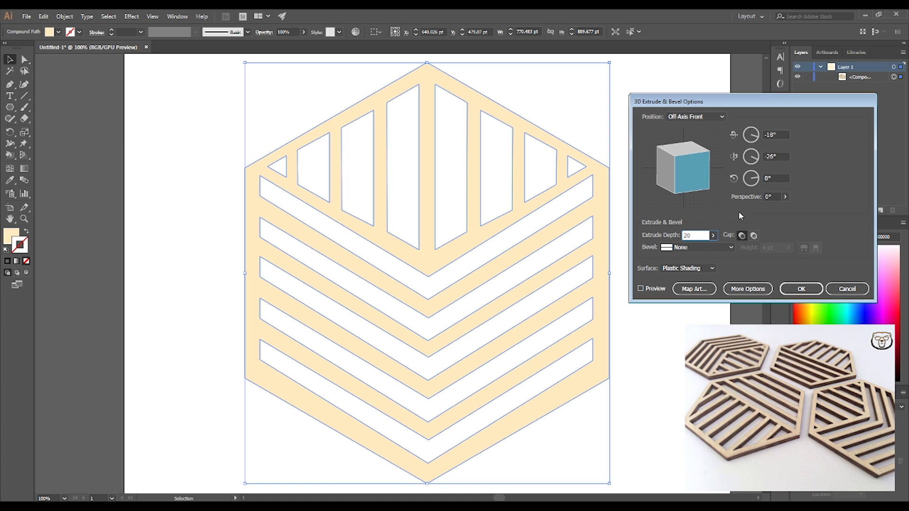
key("Tab")
mouse_move(696, 192)
left_mouse_down()
mouse_move(693, 158)
mouse_move(674, 178)
mouse_move(689, 177)
mouse_move(675, 178)
mouse_move(694, 161)
mouse_move(682, 180)
left_mouse_up()
left_click(641, 289)
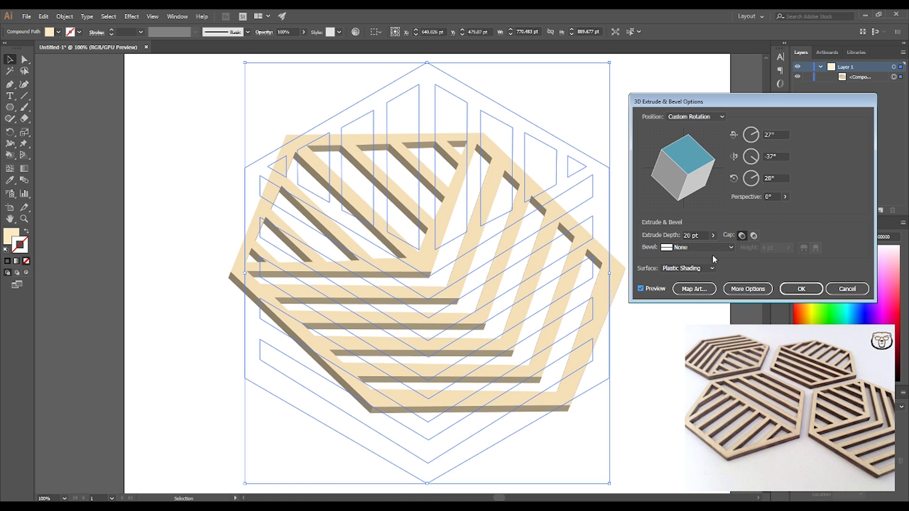
Move the shading light to the sphere's upper centre, adjust the rotation to 31°, -39°, 32° and apply the extrusion
left_click(747, 287)
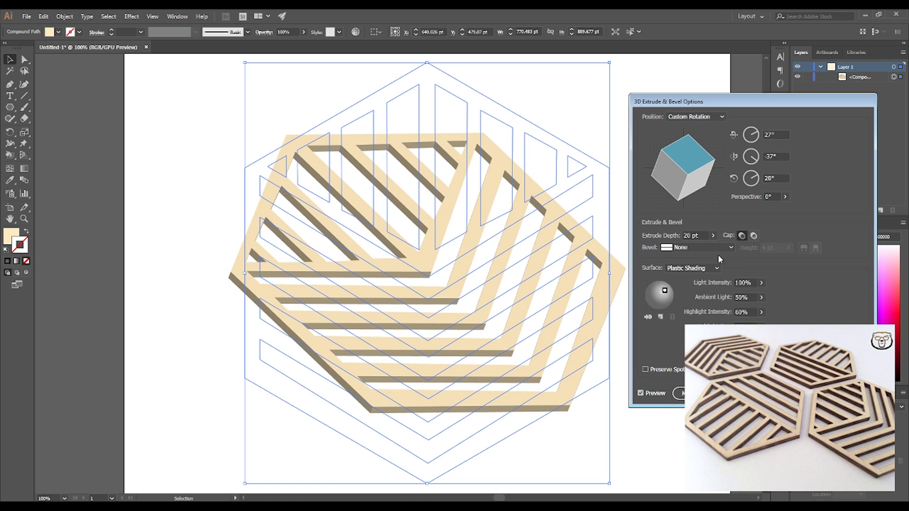
left_click_drag(665, 291, 662, 290)
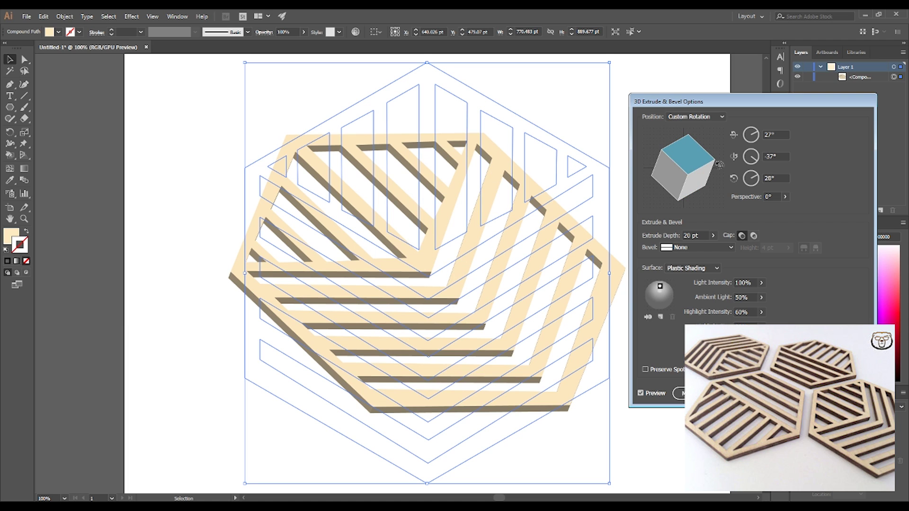
mouse_move(699, 169)
left_mouse_down()
mouse_move(697, 160)
mouse_move(689, 177)
left_mouse_up()
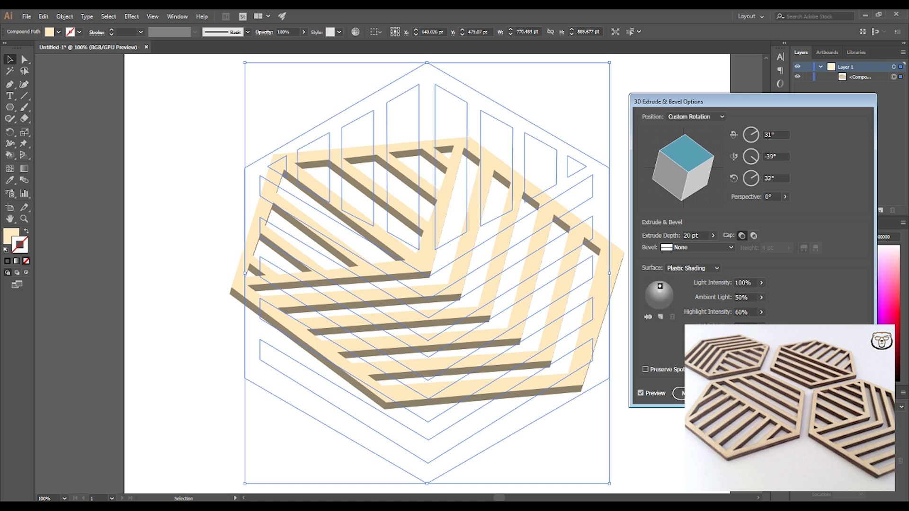
left_click(796, 393)
left_click(680, 359)
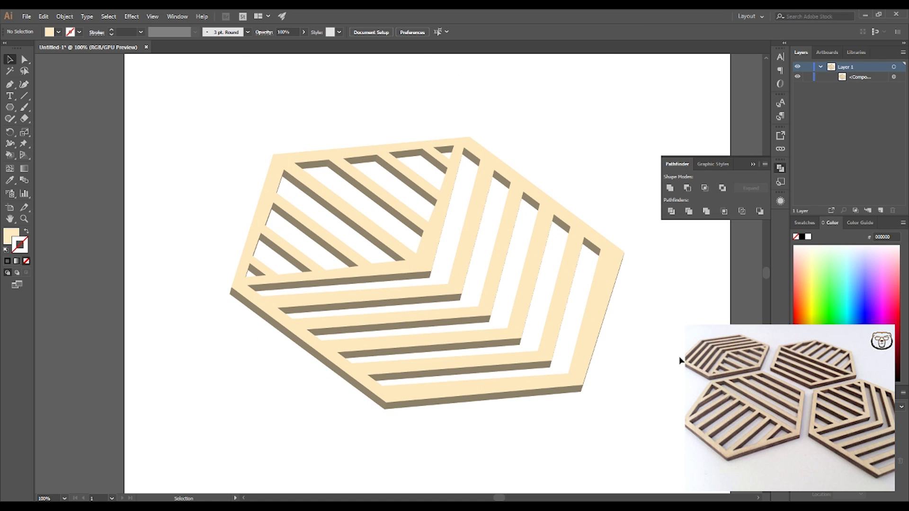
Start a previewed Drop Shadow effect on the extruded coaster with X and Y offsets of 0 pt
left_click(434, 242)
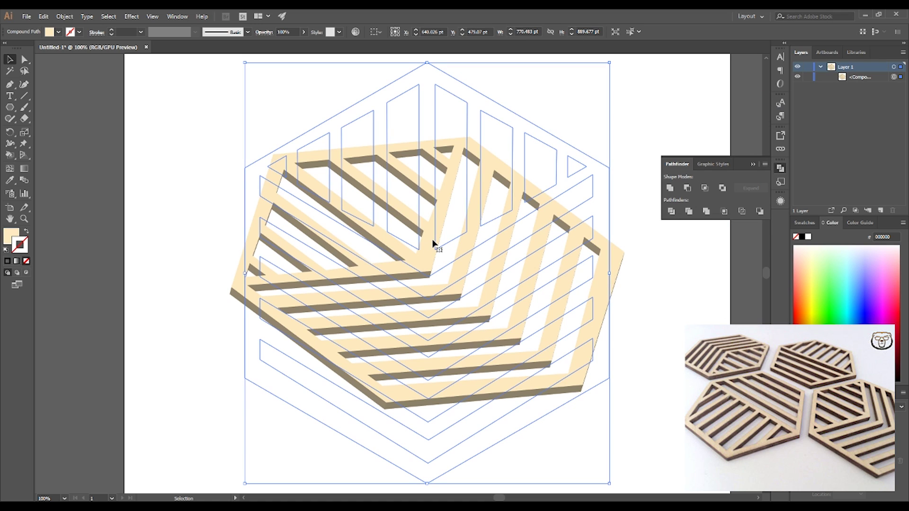
left_click(173, 17)
left_click(173, 16)
left_click(132, 17)
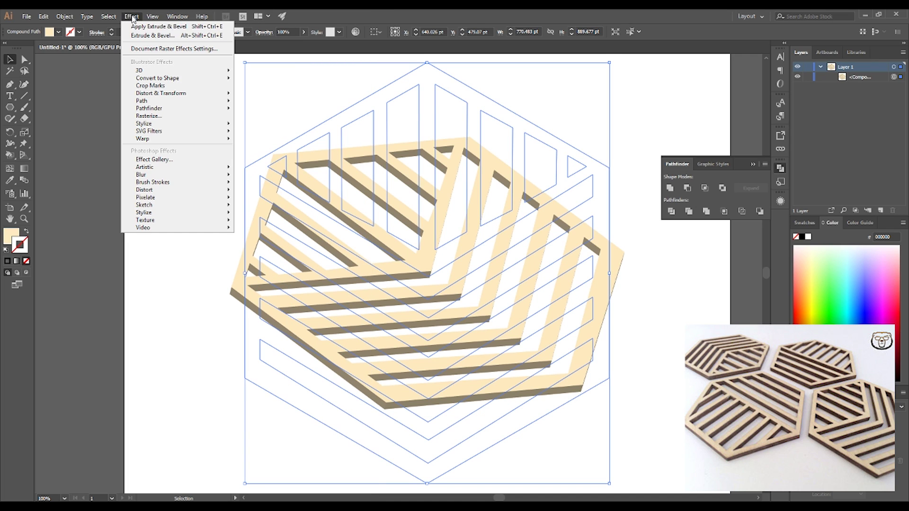
mouse_move(146, 124)
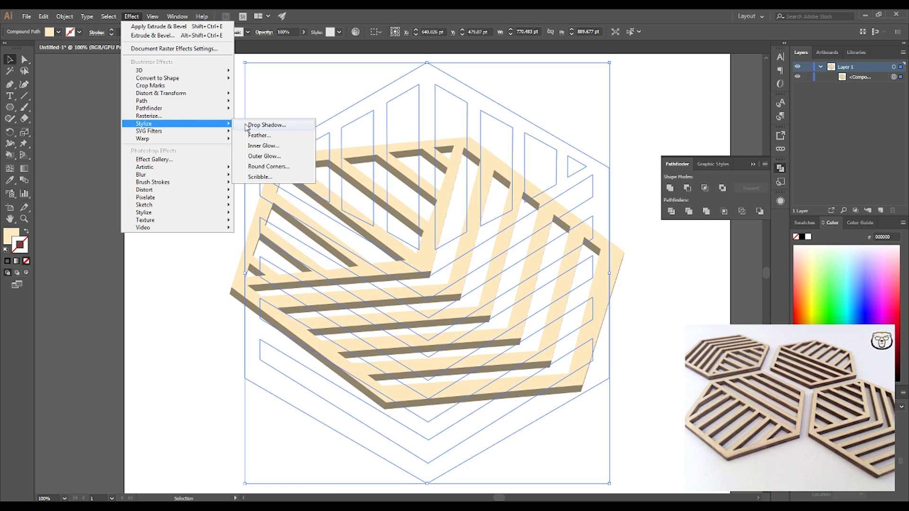
left_click(265, 125)
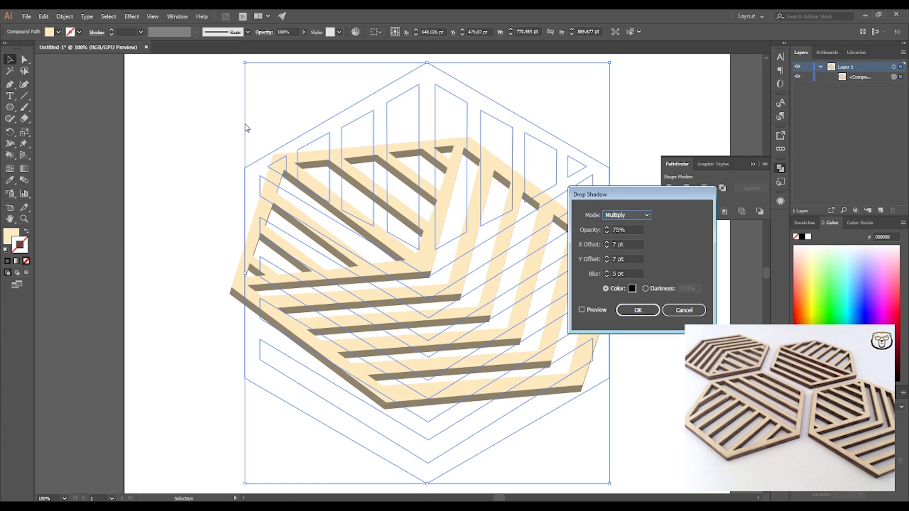
left_click(582, 311)
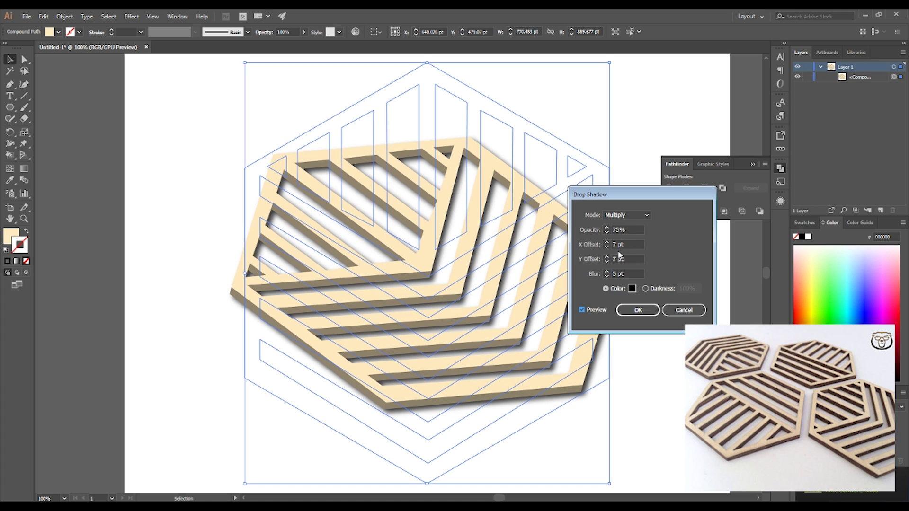
left_click_drag(628, 242, 592, 244)
type("0")
key("Tab")
left_click(628, 244)
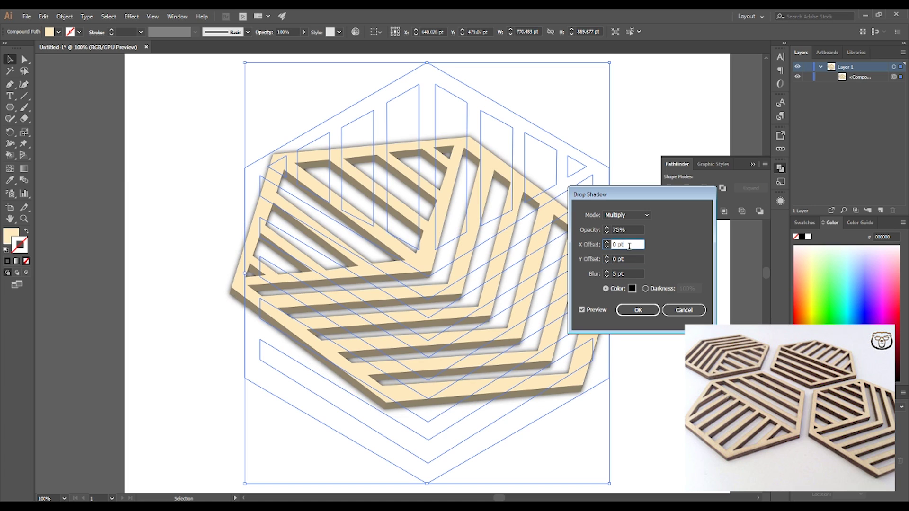
Set the drop shadow's Y offset to 6 pt
left_click(608, 262)
left_click(608, 262)
left_click(607, 257)
left_click(606, 258)
left_click(607, 257)
left_click(606, 257)
left_click(606, 258)
left_click(606, 257)
left_click(607, 257)
left_click(607, 258)
left_click(607, 261)
Lower the drop shadow's opacity to 50%
left_click(606, 232)
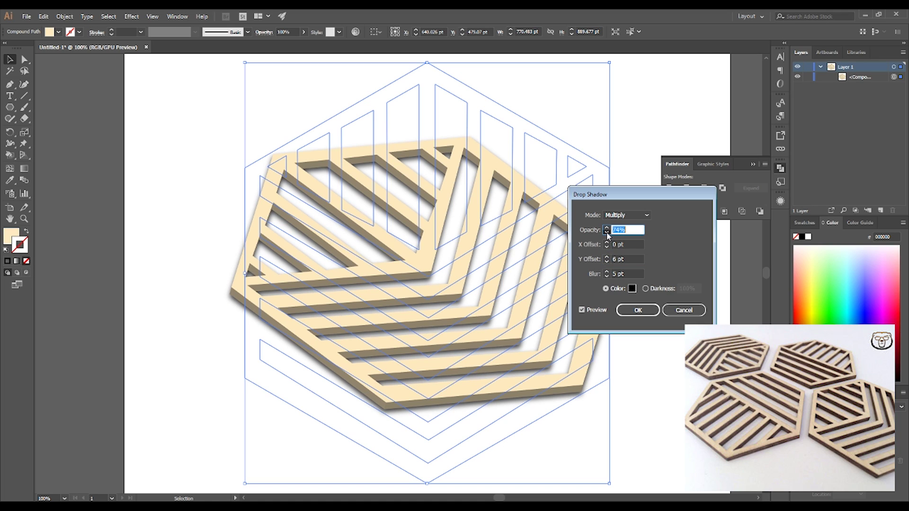
left_click(607, 232)
left_click(607, 232)
left_click(607, 232)
left_click(607, 233)
left_click(607, 232)
left_click(607, 233)
left_click(606, 232)
left_click(607, 232)
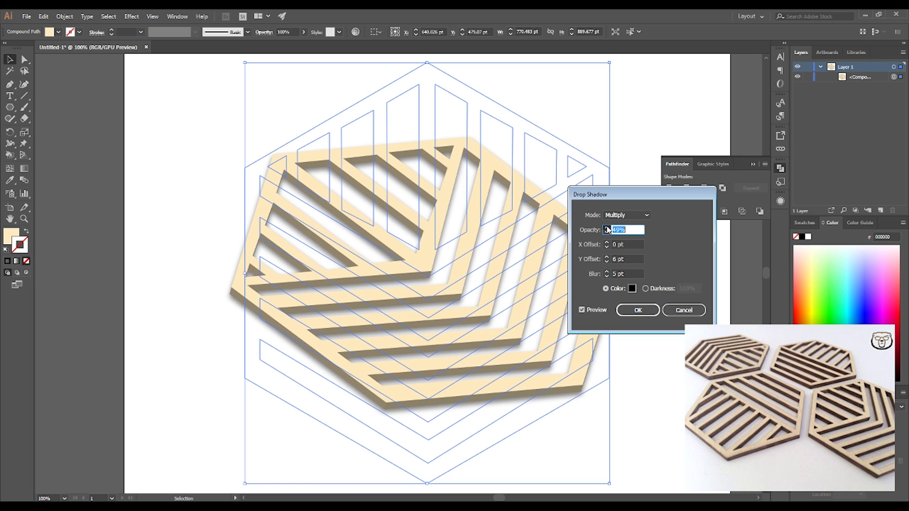
Set the shadow's blur to 9 pt and Y offset to 7 pt, apply the effect and deselect the coaster
left_click(608, 272)
left_click(608, 271)
left_click(608, 271)
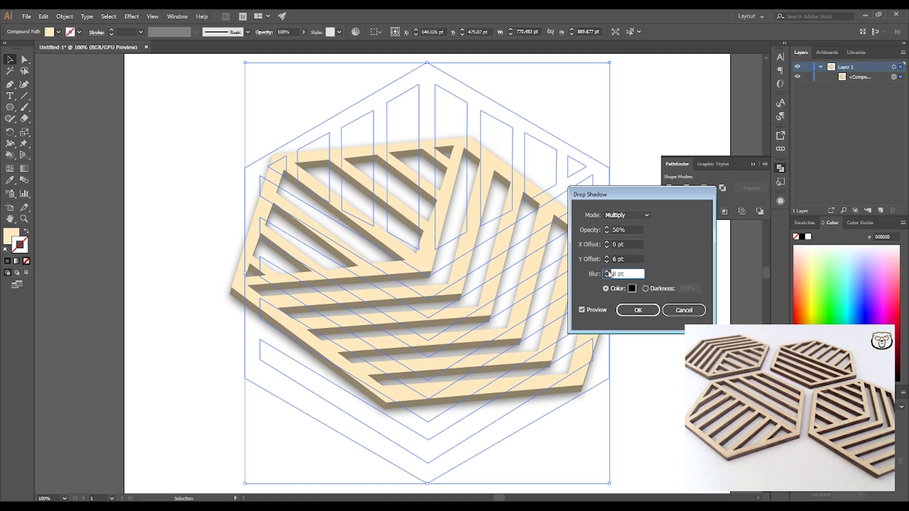
left_click(607, 261)
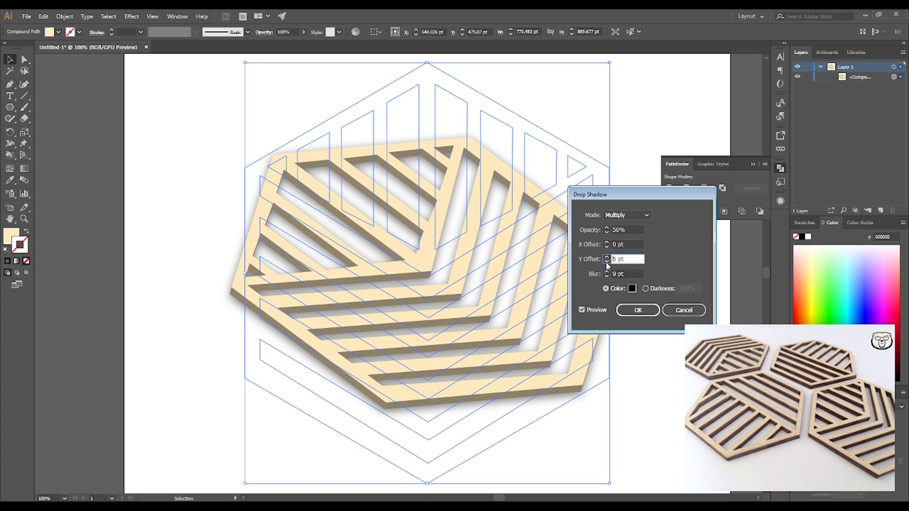
left_click(607, 257)
left_click(607, 257)
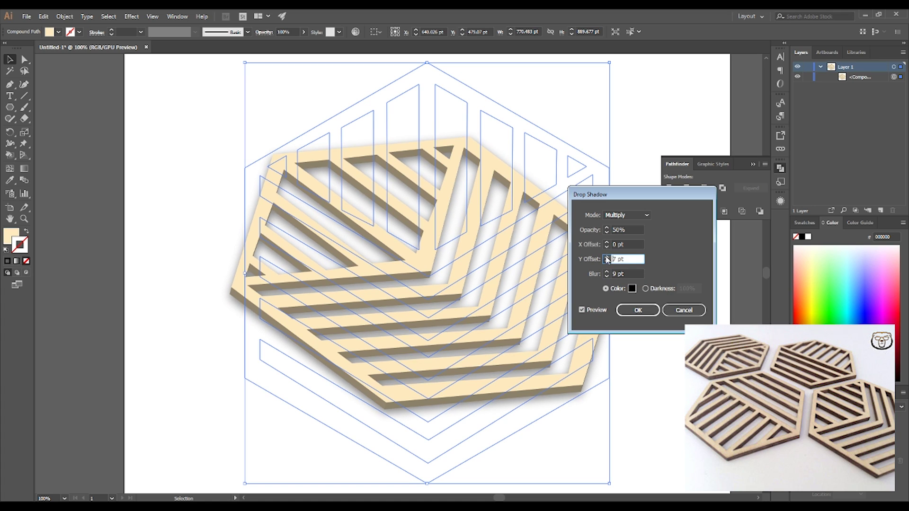
left_click(638, 310)
left_click(671, 283)
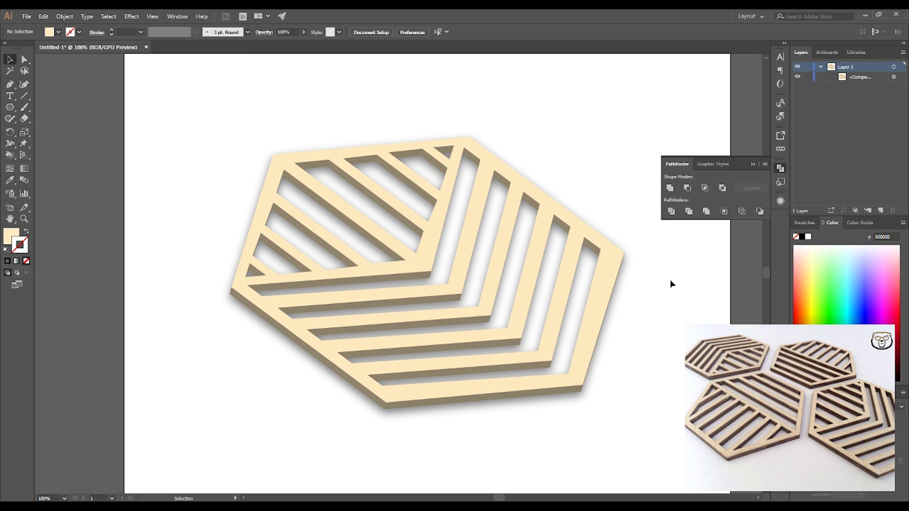